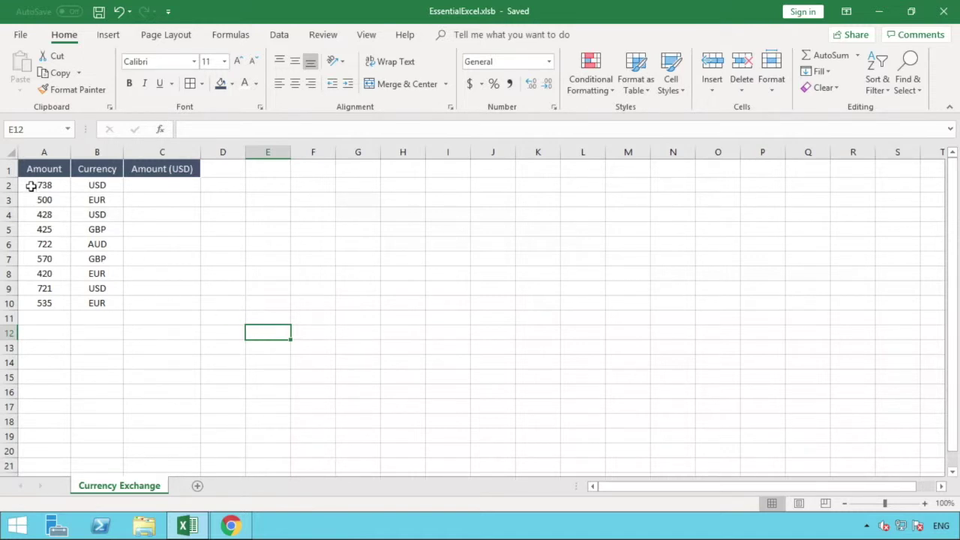
{"action": "left_click_drag", "start_coordinate": [30, 185], "coordinate": [29, 200]}
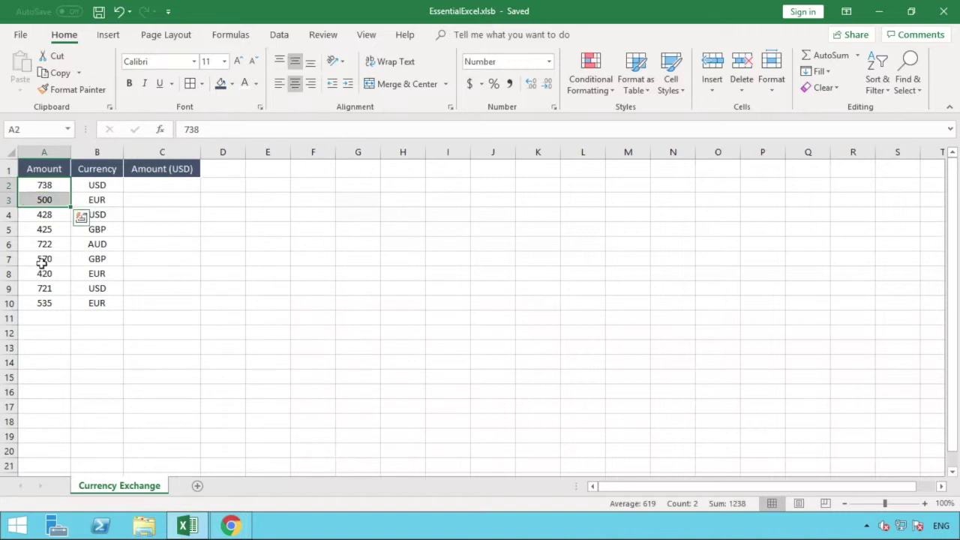
{"action": "left_click", "coordinate": [87, 183]}
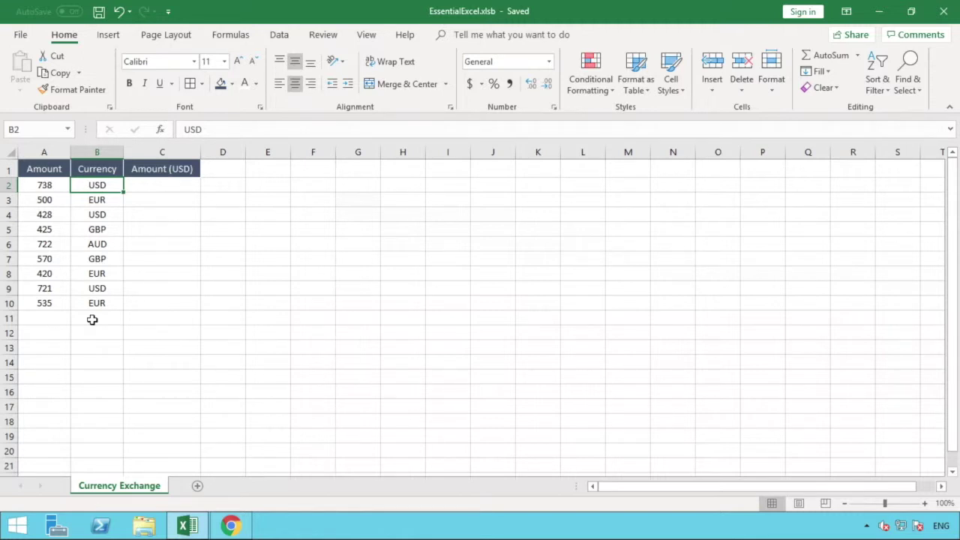
Switch to Chrome and generate the XE currency rate table for USD - US Dollar dated 2019-02-28.
{"action": "key", "text": "alt+Tab"}
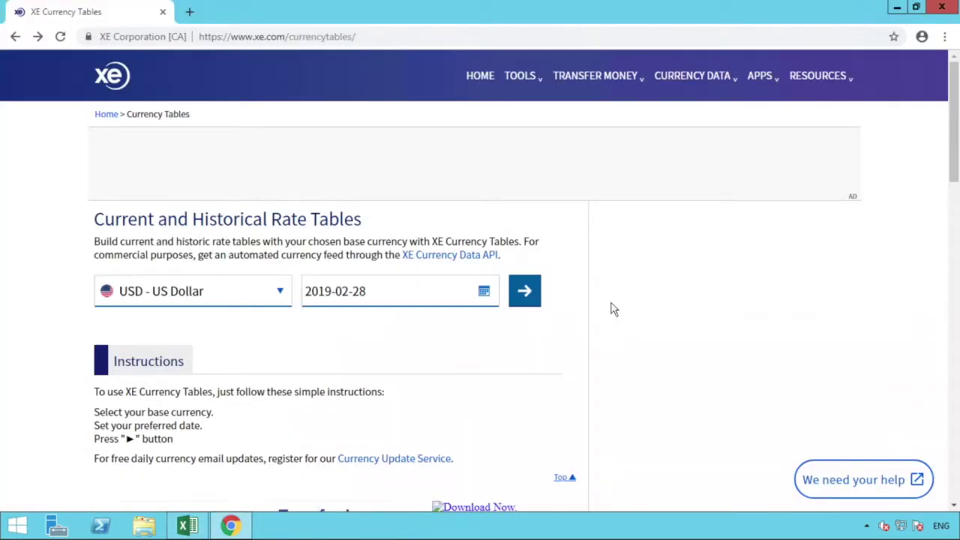
{"action": "left_click", "coordinate": [369, 36]}
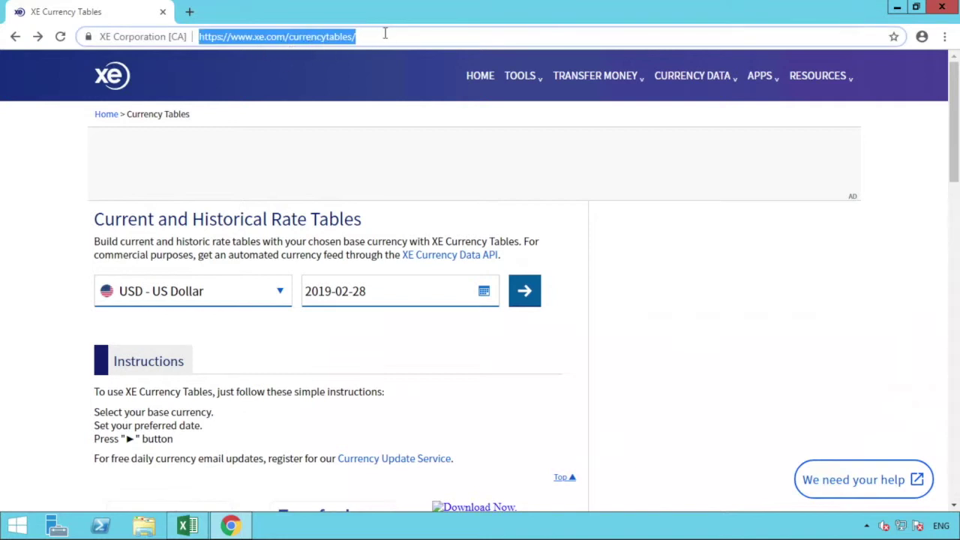
{"action": "left_click", "coordinate": [610, 257]}
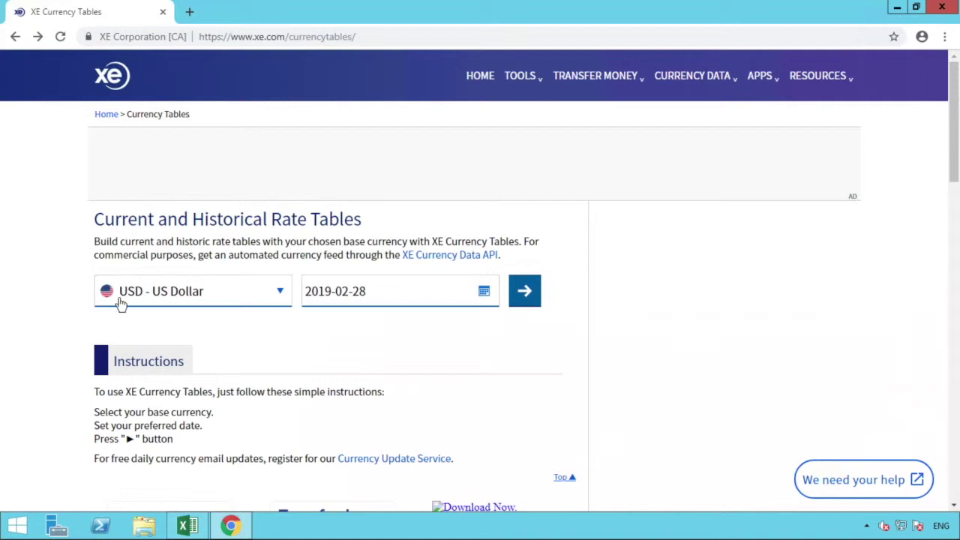
{"action": "left_click", "coordinate": [248, 302]}
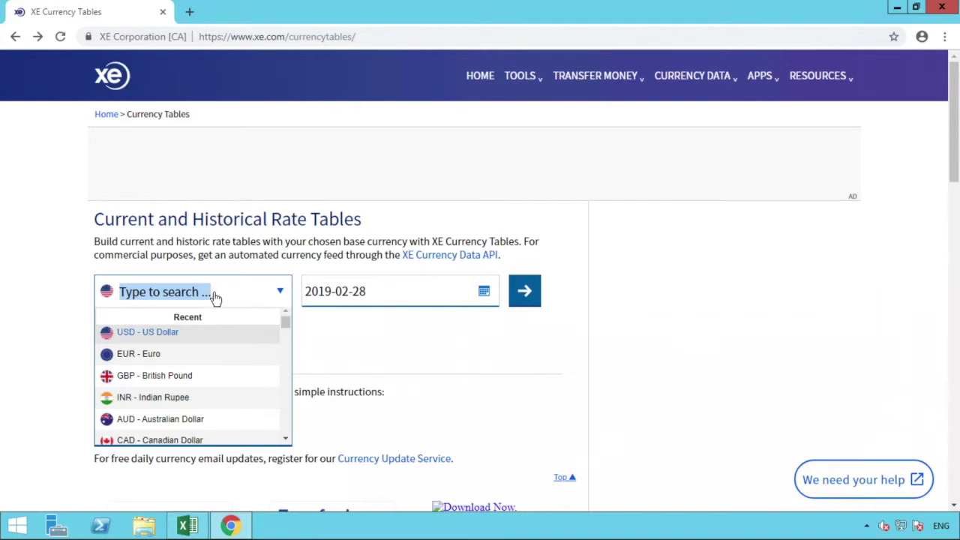
{"action": "left_click", "coordinate": [321, 332]}
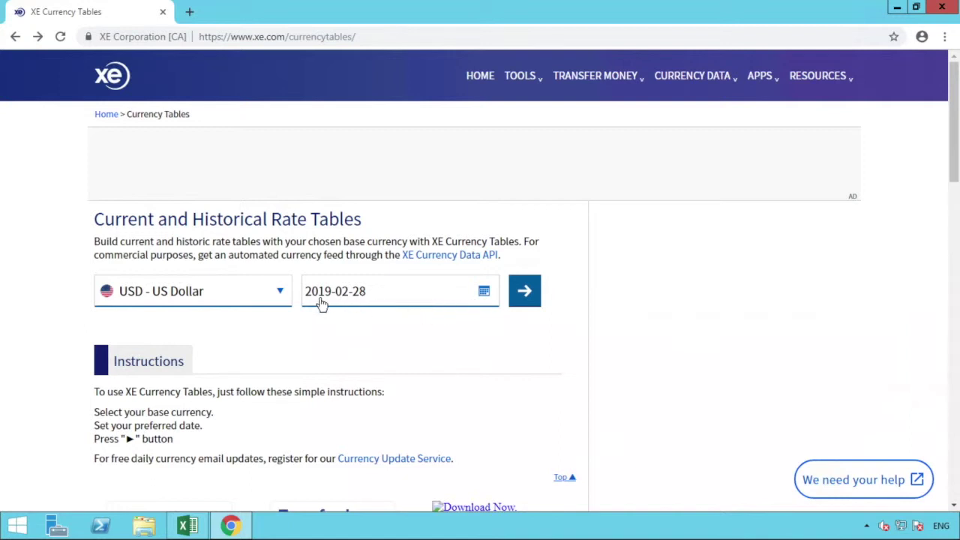
{"action": "left_click", "coordinate": [528, 292]}
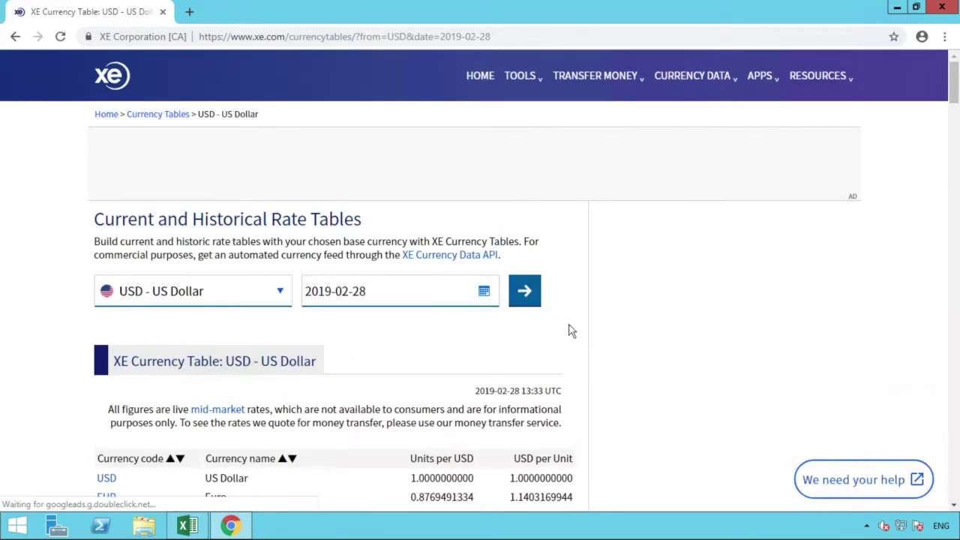
Copy the entire USD rate table from its header row down to the Zambian Kwacha row.
{"action": "scroll", "coordinate": [570, 330], "scroll_direction": "down", "scroll_amount": 1}
{"action": "scroll", "coordinate": [570, 330], "scroll_direction": "down", "scroll_amount": 3}
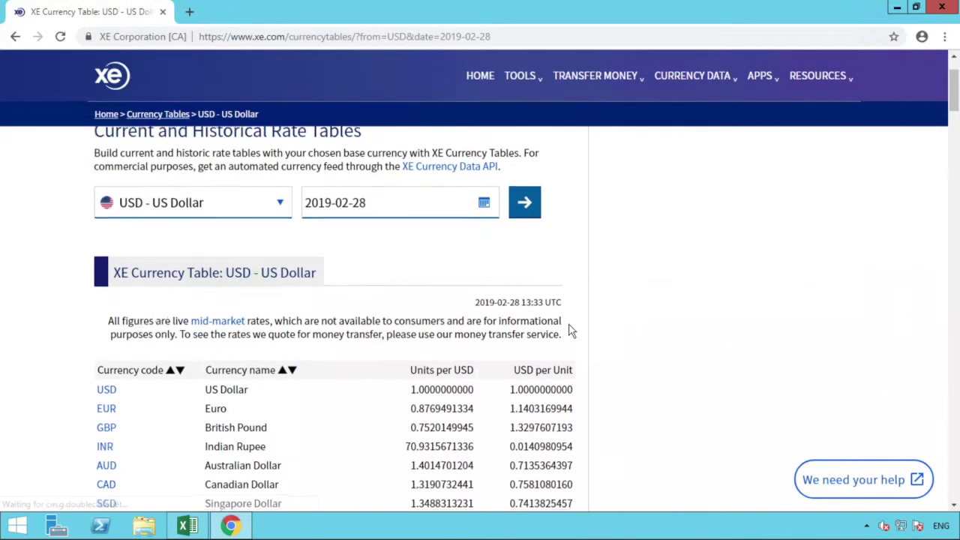
{"action": "scroll", "coordinate": [570, 332], "scroll_direction": "down", "scroll_amount": 2}
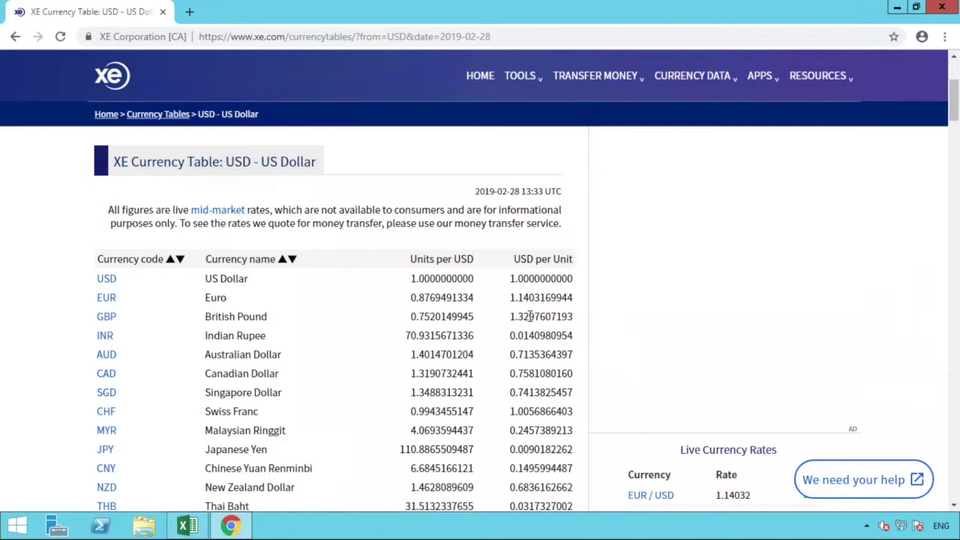
{"action": "scroll", "coordinate": [530, 316], "scroll_direction": "down", "scroll_amount": 3}
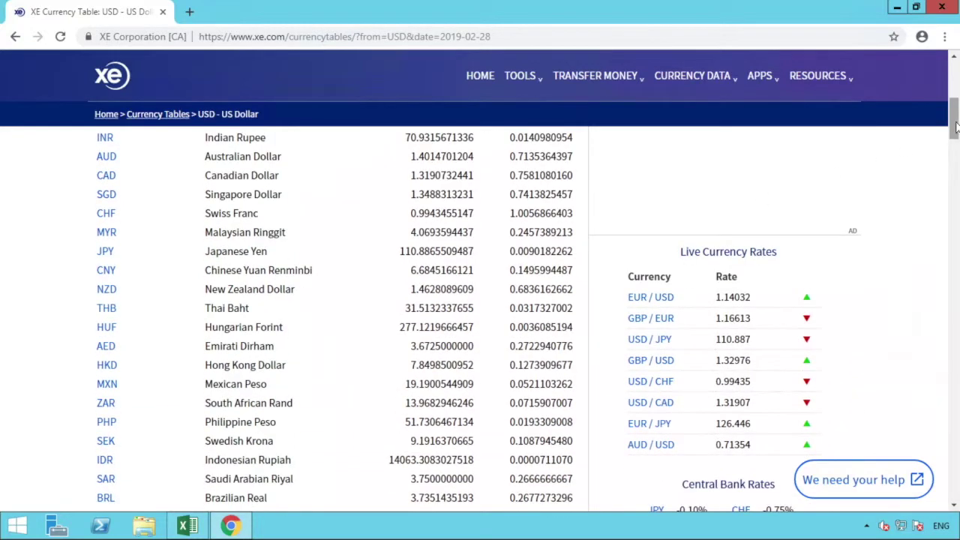
{"action": "left_click_drag", "start_coordinate": [955, 158], "coordinate": [946, 388]}
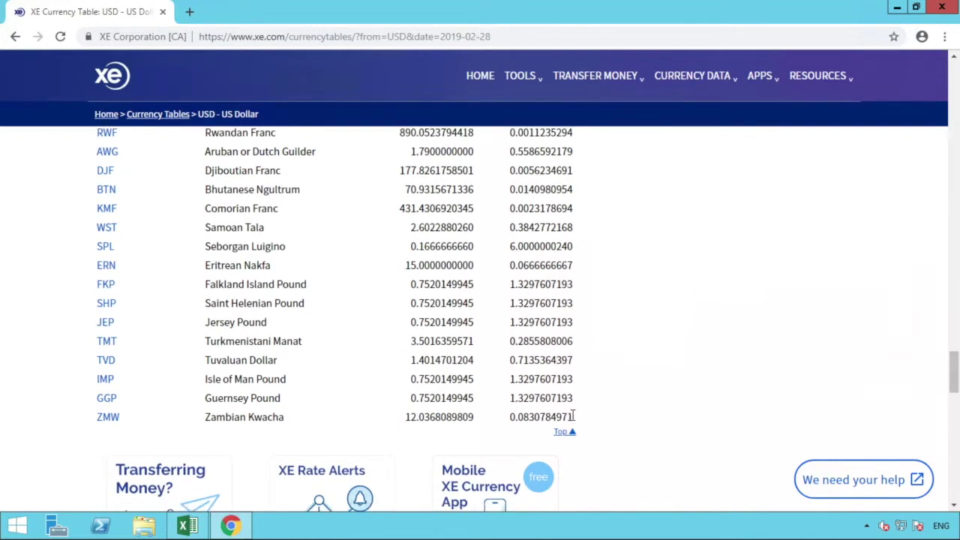
{"action": "left_click_drag", "start_coordinate": [574, 416], "coordinate": [232, 93]}
{"action": "left_click_drag", "start_coordinate": [207, 45], "coordinate": [103, 463]}
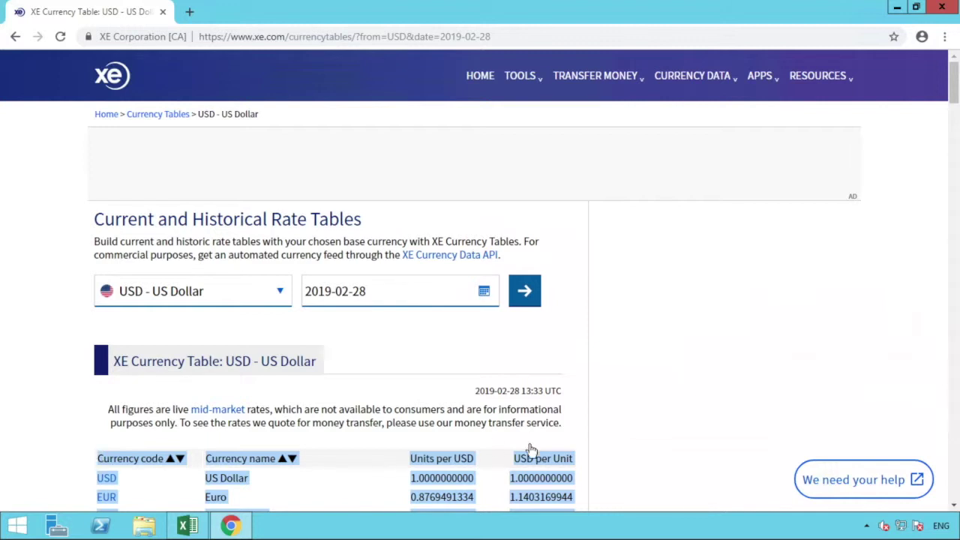
{"action": "scroll", "coordinate": [650, 374], "scroll_direction": "down", "scroll_amount": 2}
{"action": "scroll", "coordinate": [649, 374], "scroll_direction": "down", "scroll_amount": 3}
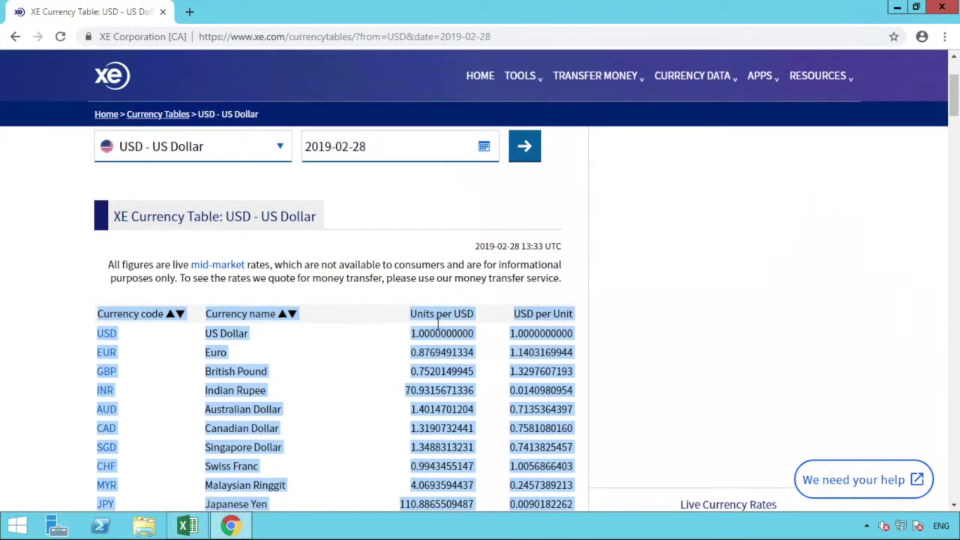
{"action": "right_click", "coordinate": [427, 316]}
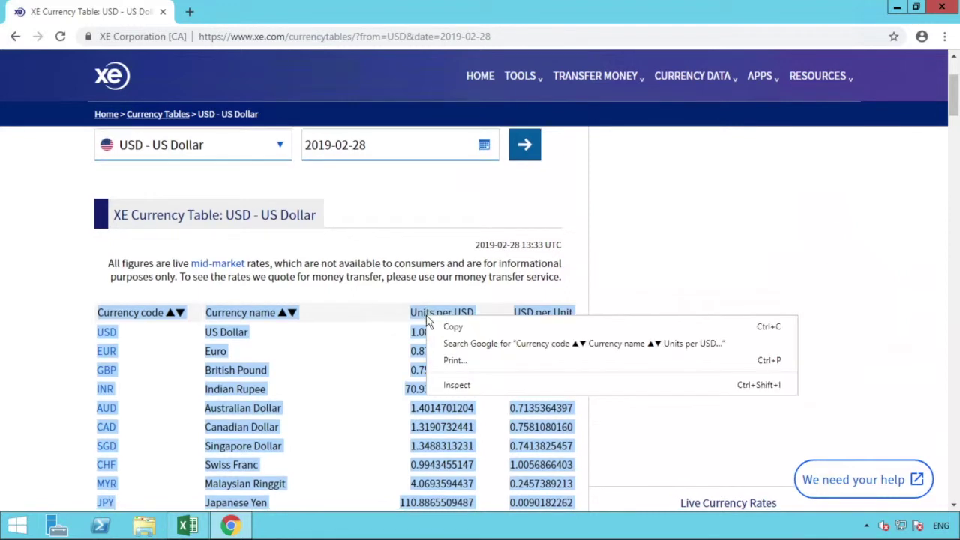
{"action": "left_click", "coordinate": [453, 327]}
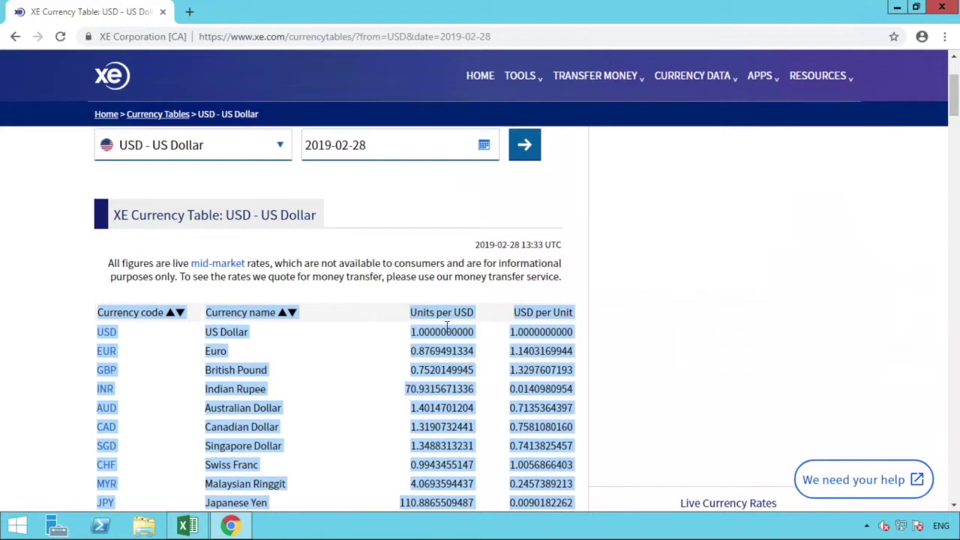
Switch to Excel, add a new worksheet and paste the copied rate table at A1 with its source formatting.
{"action": "left_click", "coordinate": [188, 525]}
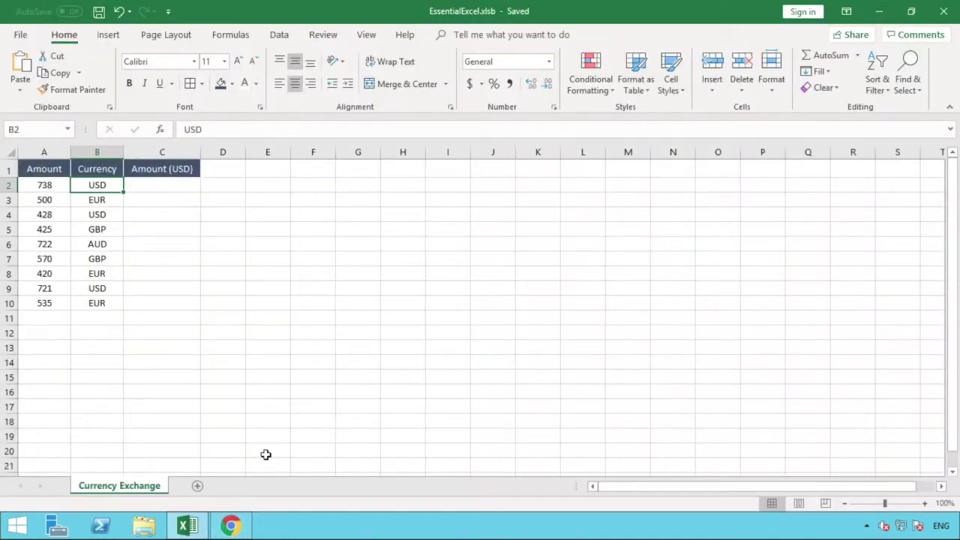
{"action": "left_click", "coordinate": [197, 486]}
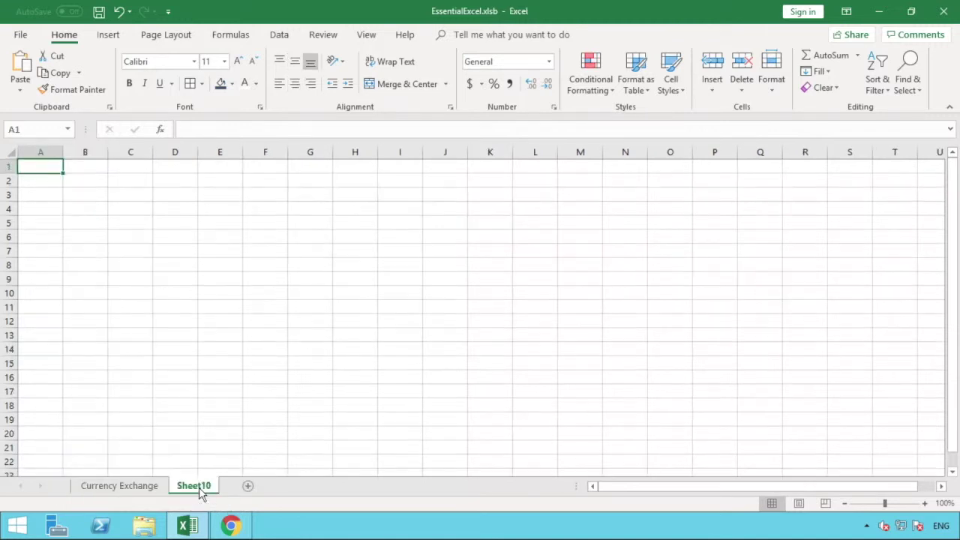
{"action": "right_click", "coordinate": [36, 165]}
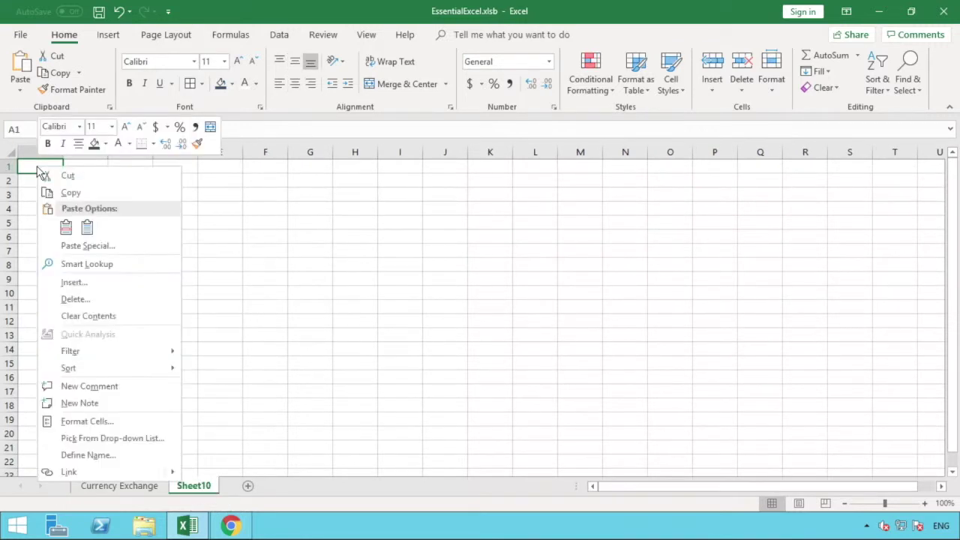
{"action": "left_click", "coordinate": [66, 225]}
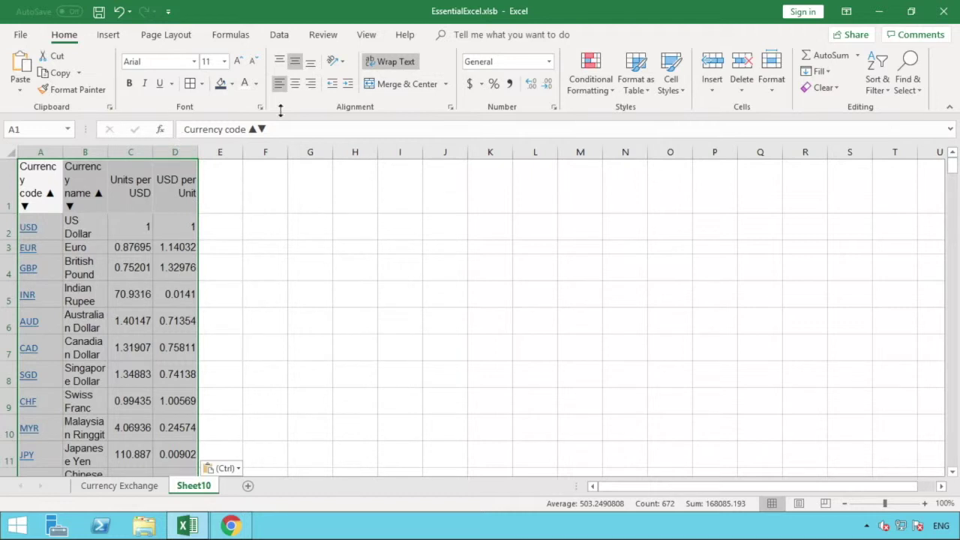
Turn off text wrapping for the pasted table and autofit columns A to D.
{"action": "left_click", "coordinate": [395, 65]}
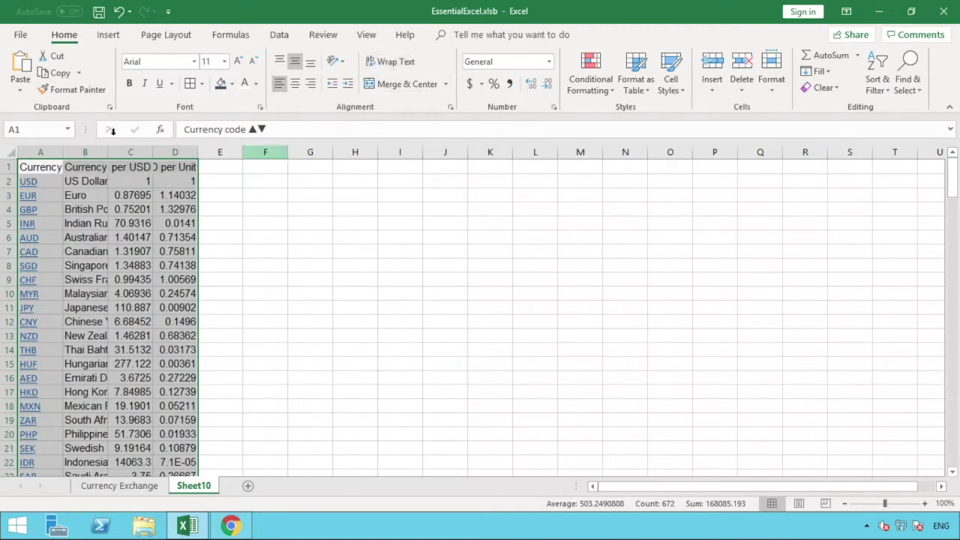
{"action": "left_click_drag", "start_coordinate": [43, 151], "coordinate": [177, 151]}
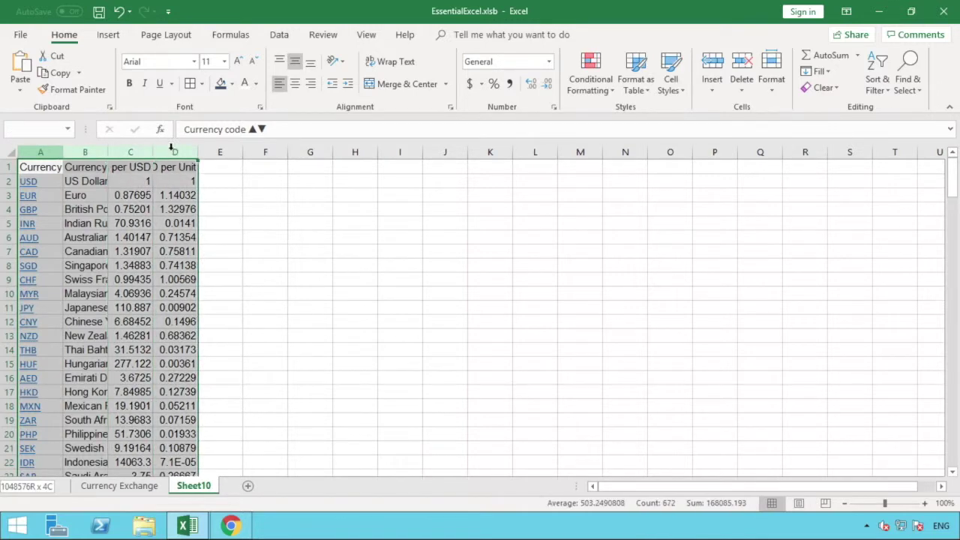
{"action": "double_click", "coordinate": [153, 147]}
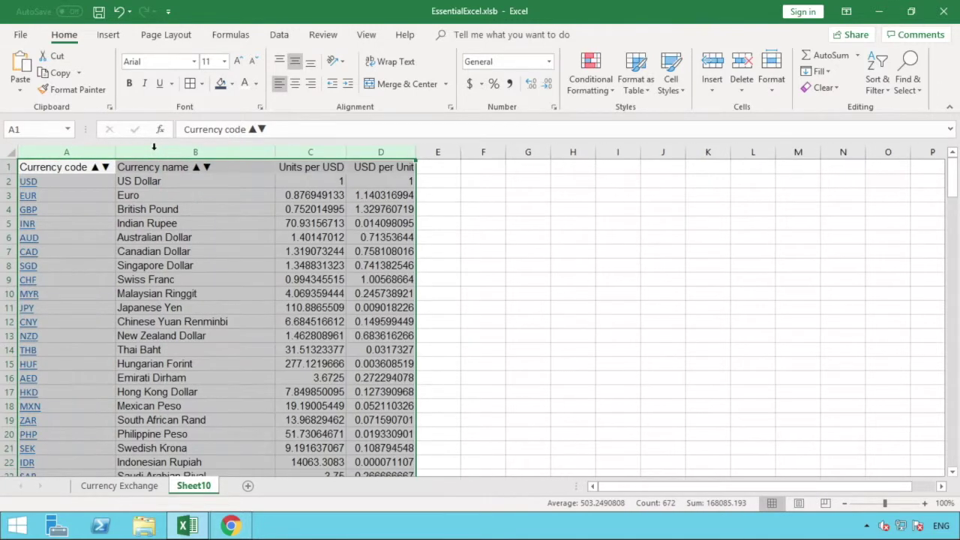
{"action": "left_click", "coordinate": [169, 200]}
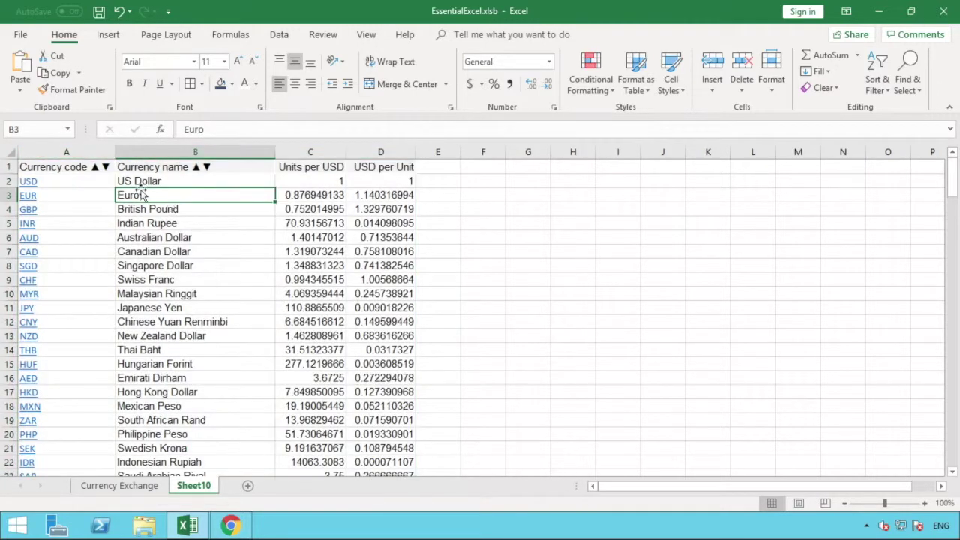
Remove the sort arrow symbols from the Currency code and Currency name headers in A1 and B1.
{"action": "double_click", "coordinate": [109, 167]}
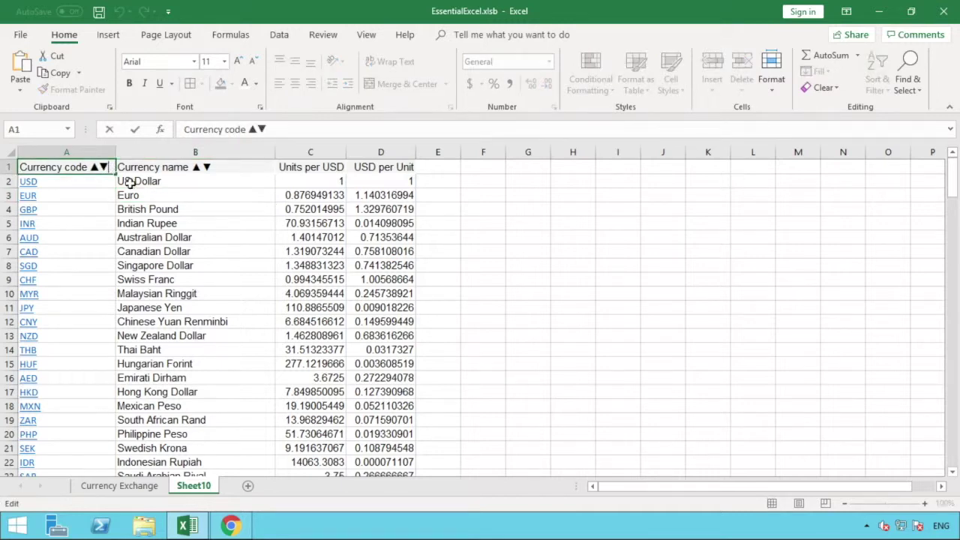
{"action": "key", "text": "BackSpace"}
{"action": "key", "text": "BackSpace"}
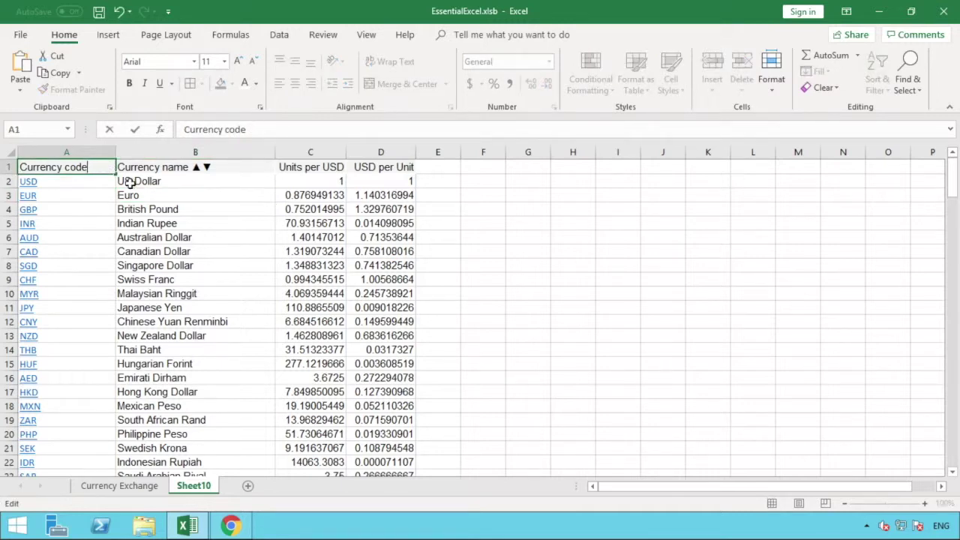
{"action": "left_click", "coordinate": [216, 178]}
{"action": "left_click", "coordinate": [225, 165]}
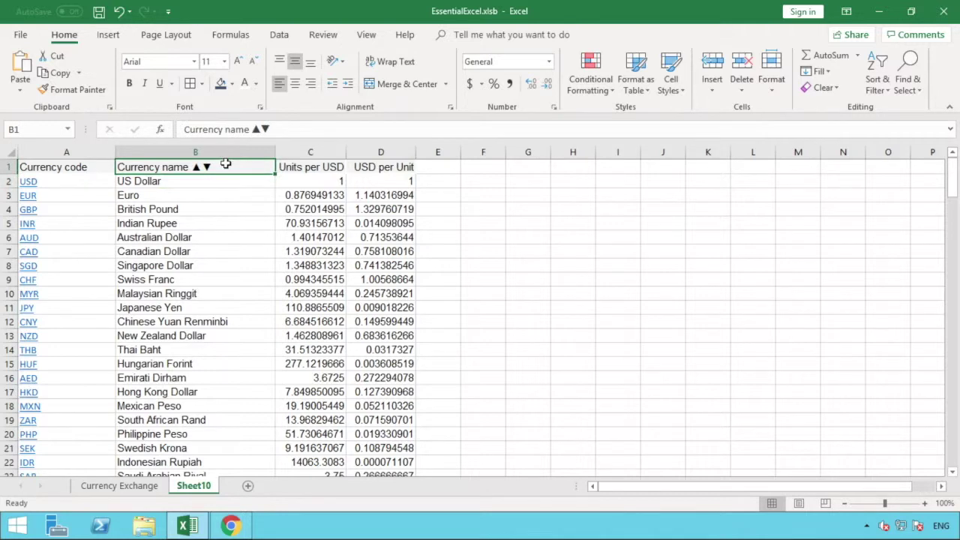
{"action": "double_click", "coordinate": [225, 165]}
{"action": "key", "text": "BackSpace"}
{"action": "key", "text": "BackSpace"}
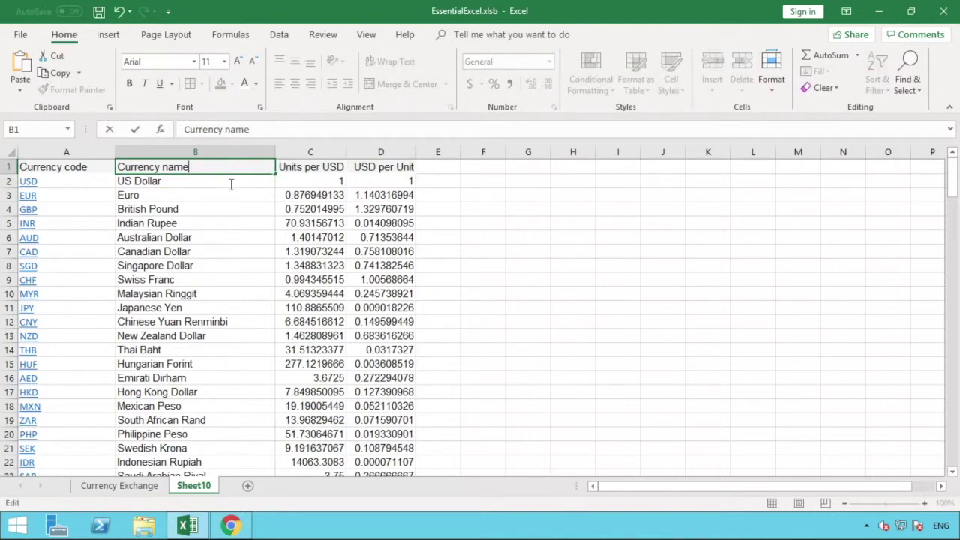
{"action": "left_click", "coordinate": [231, 210]}
Set the font of the whole rates sheet to Calibri, size 10.
{"action": "left_click", "coordinate": [14, 153]}
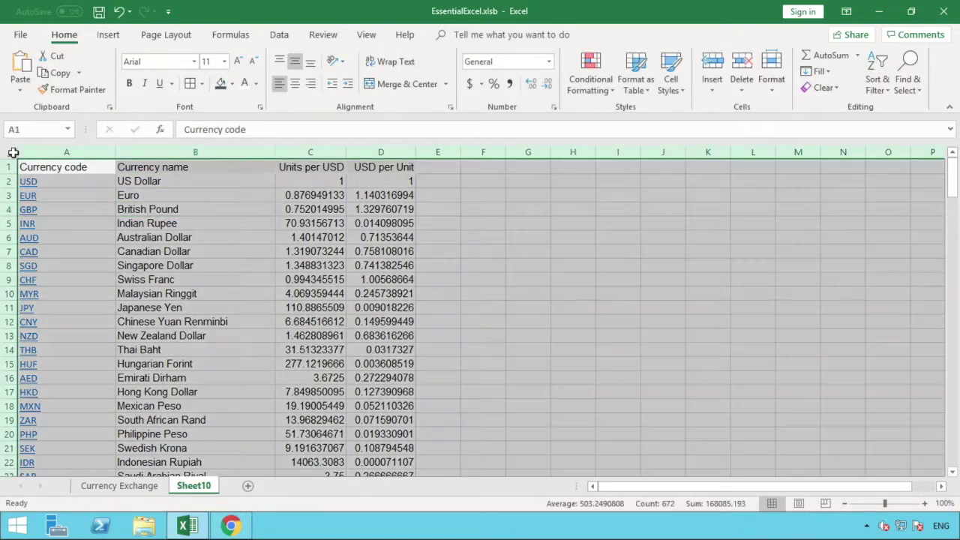
{"action": "left_click", "coordinate": [196, 62]}
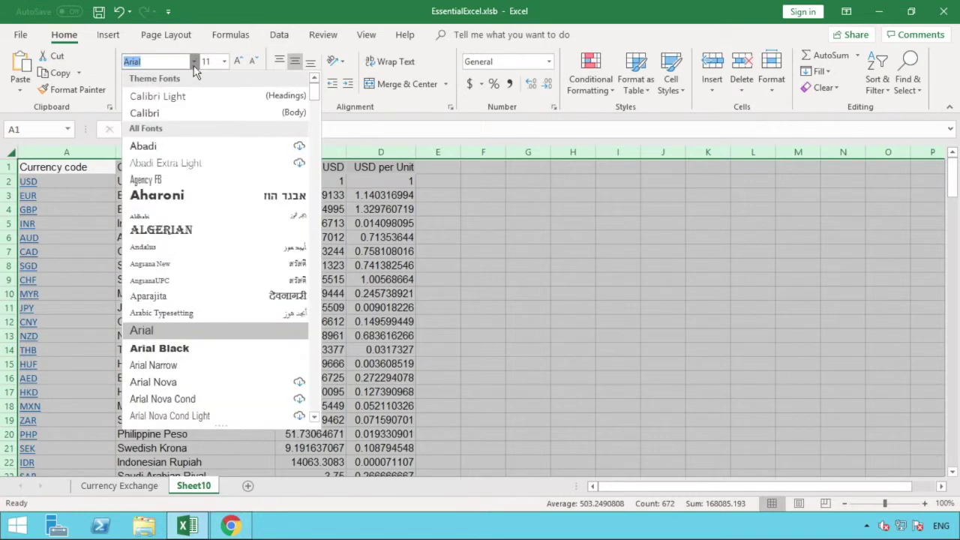
{"action": "left_click", "coordinate": [170, 114]}
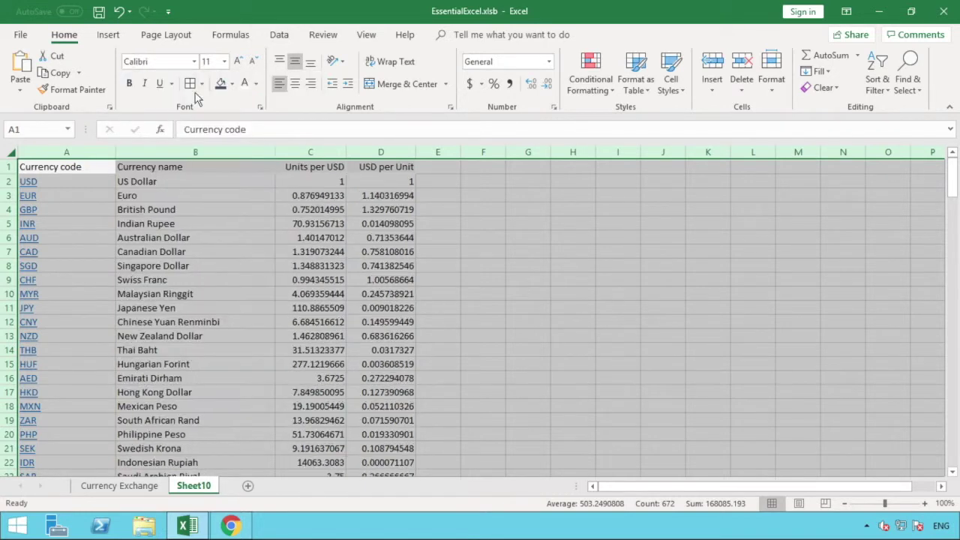
{"action": "left_click", "coordinate": [252, 61]}
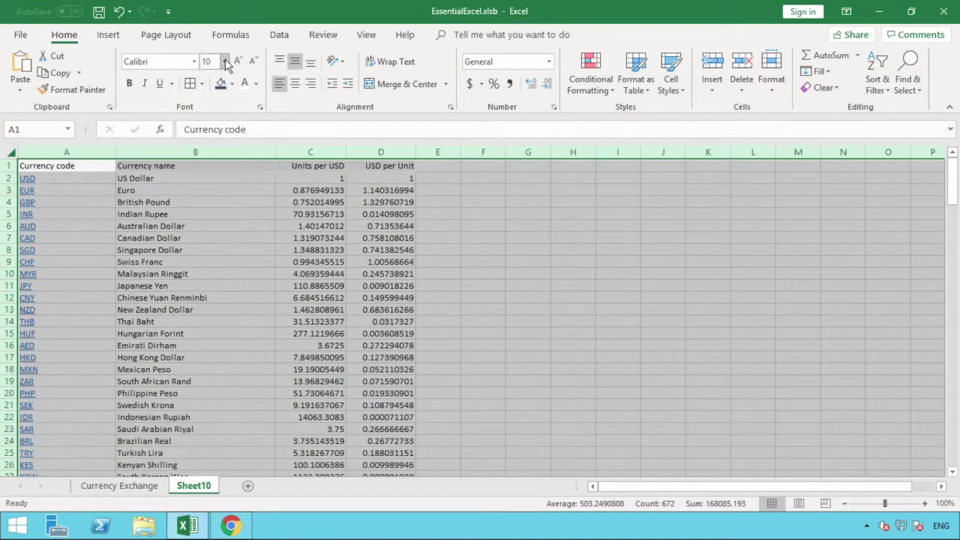
{"action": "left_click", "coordinate": [223, 62]}
{"action": "left_click", "coordinate": [212, 108]}
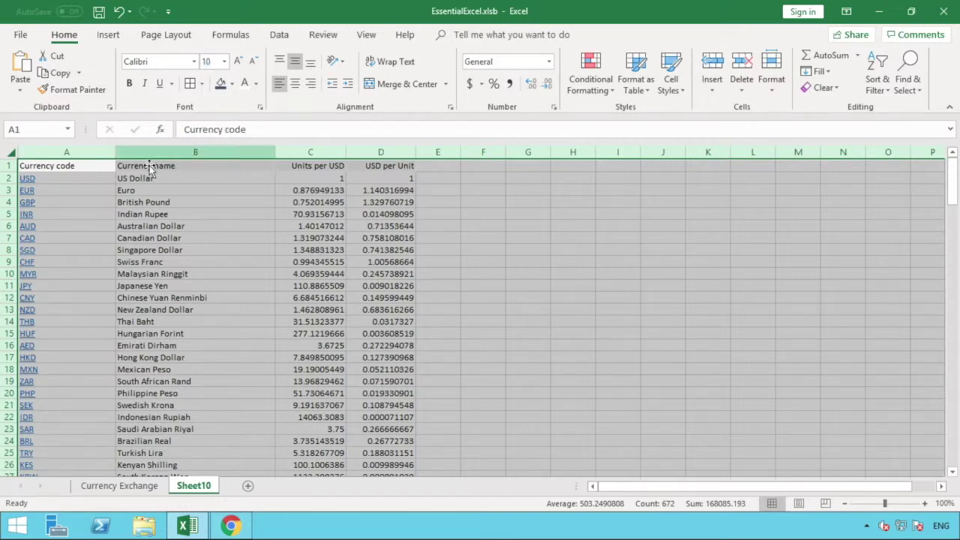
Autofit columns A to D again to suit the smaller Calibri text.
{"action": "left_click_drag", "start_coordinate": [93, 153], "coordinate": [347, 152]}
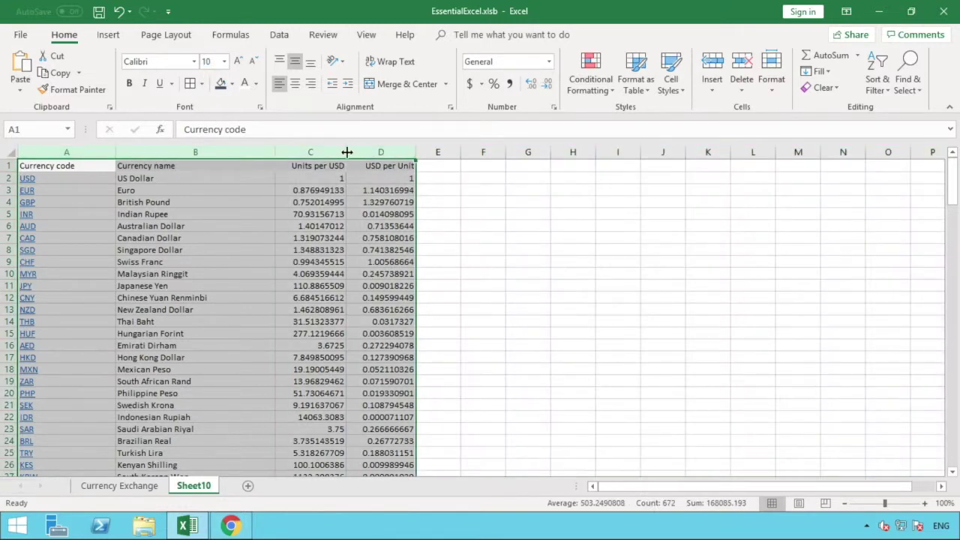
{"action": "double_click", "coordinate": [347, 149]}
{"action": "left_click", "coordinate": [369, 189]}
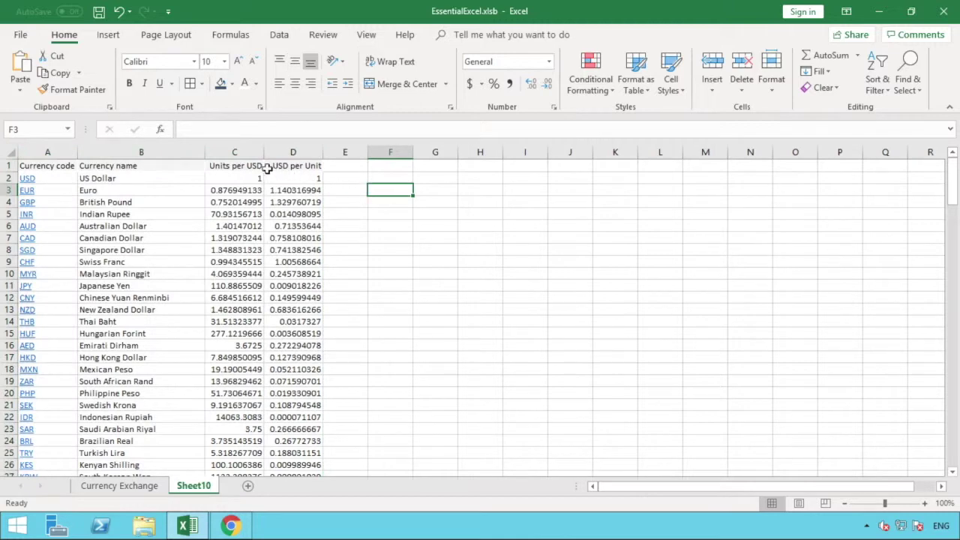
Format the Units per USD and USD per Unit columns in comma style with four decimal places.
{"action": "left_click_drag", "start_coordinate": [236, 153], "coordinate": [292, 150]}
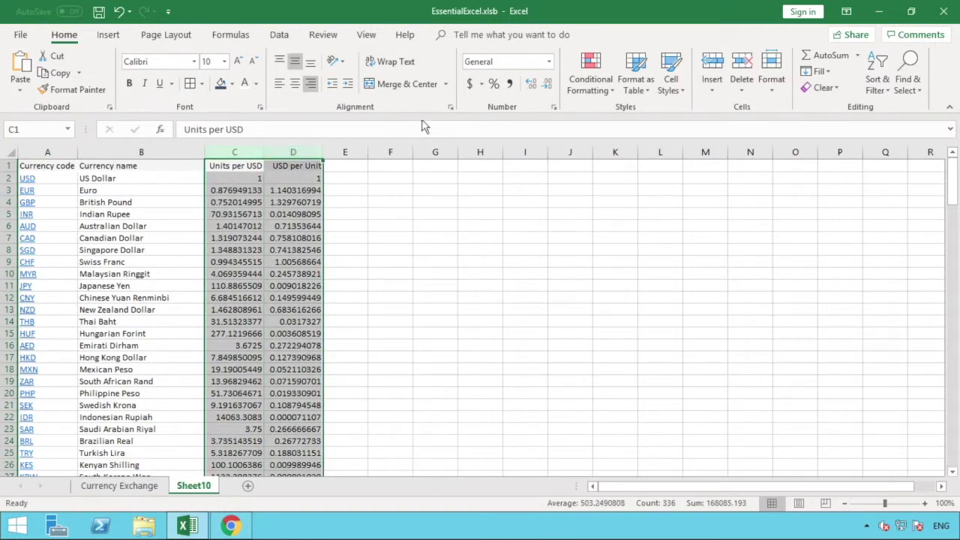
{"action": "left_click", "coordinate": [509, 84]}
{"action": "left_click", "coordinate": [531, 84]}
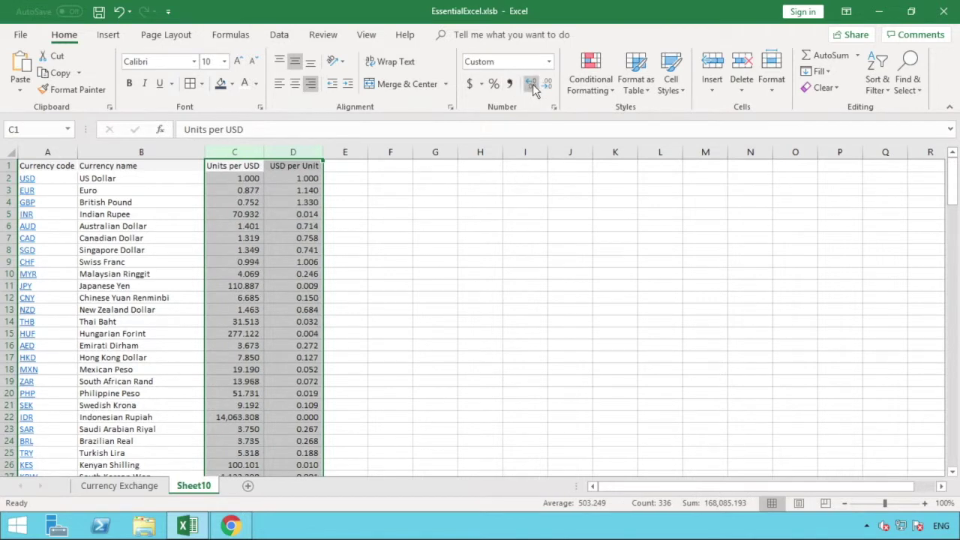
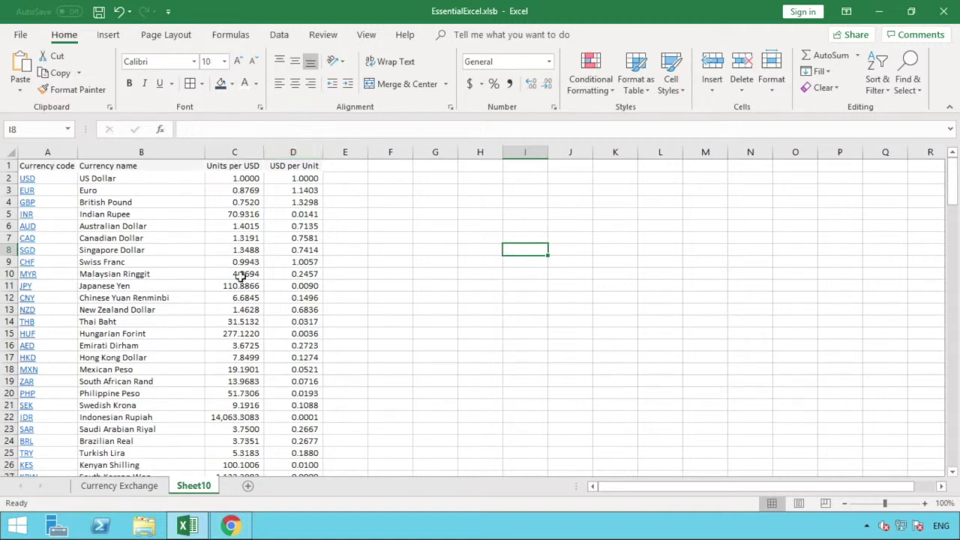
Rename the Sheet10 worksheet as Currencies.
{"action": "double_click", "coordinate": [187, 488]}
{"action": "type", "text": "Currenc"}
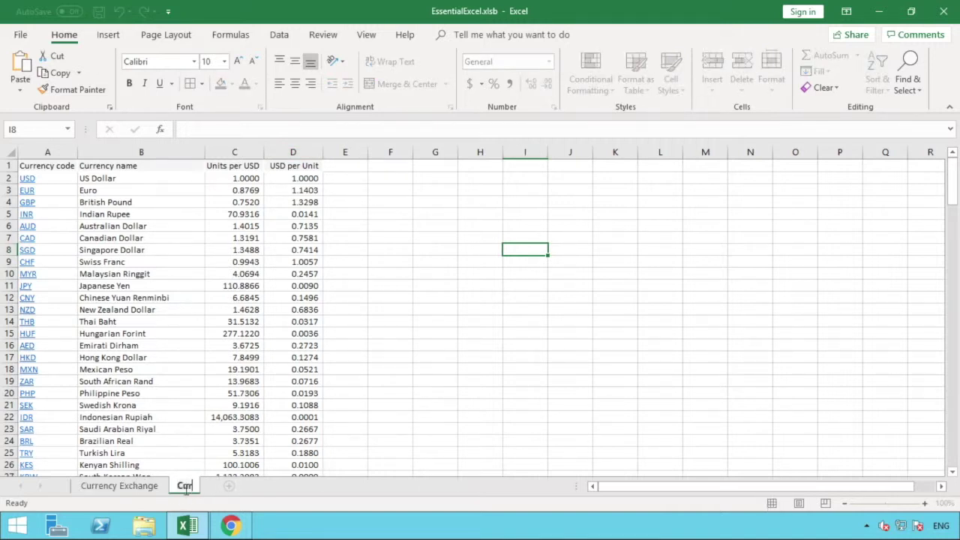
{"action": "type", "text": "ies"}
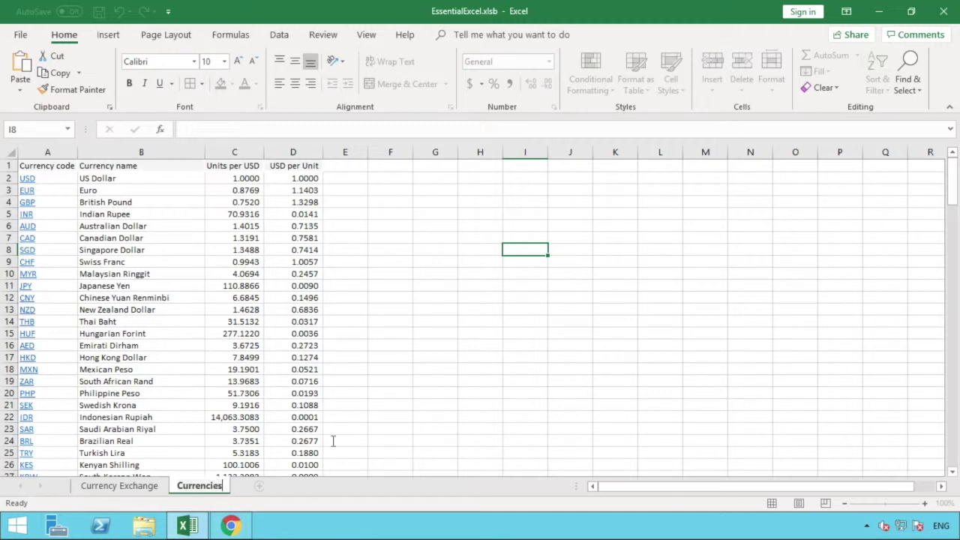
{"action": "left_click", "coordinate": [465, 390]}
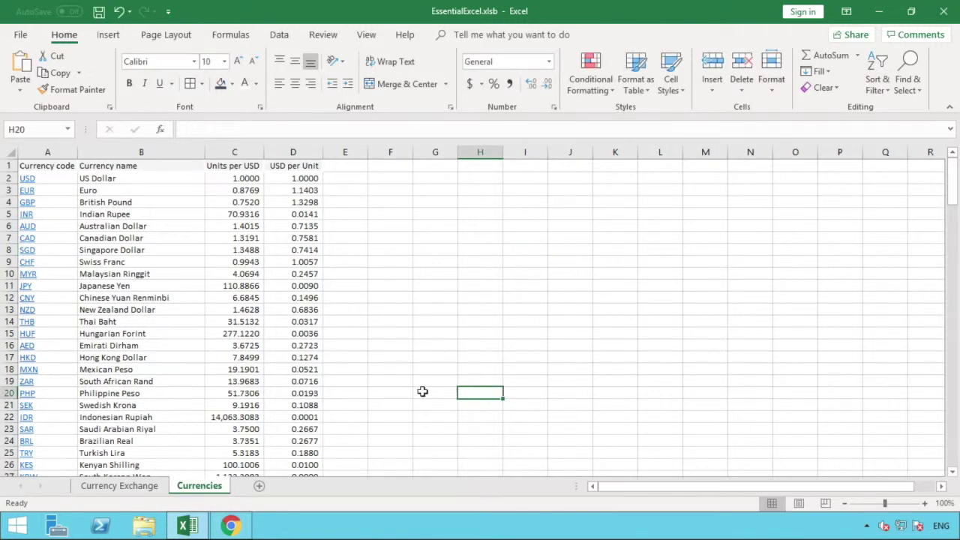
Begin a VLOOKUP formula in C2 of the Currency Exchange sheet with currency cell B2 as the lookup value.
{"action": "left_click", "coordinate": [129, 488]}
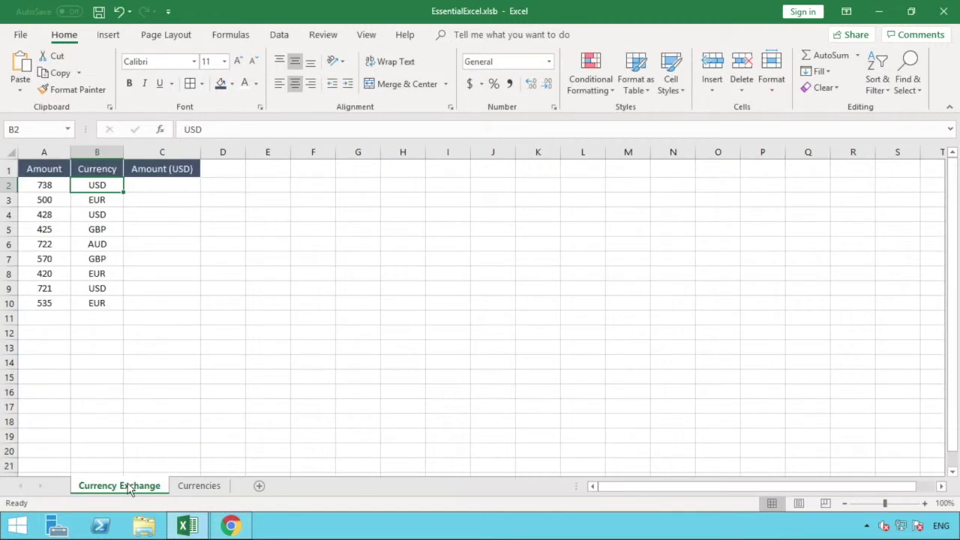
{"action": "left_click", "coordinate": [149, 185]}
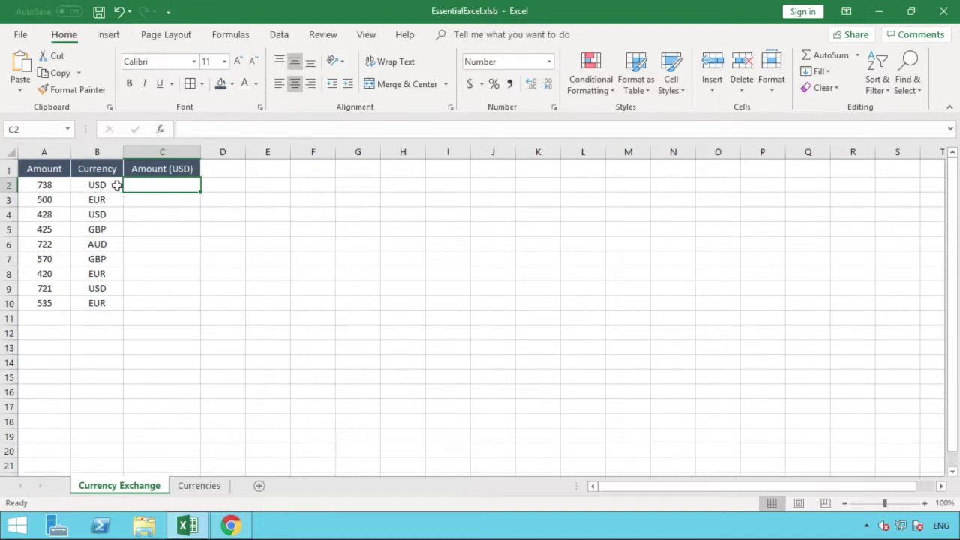
{"action": "left_click", "coordinate": [50, 184]}
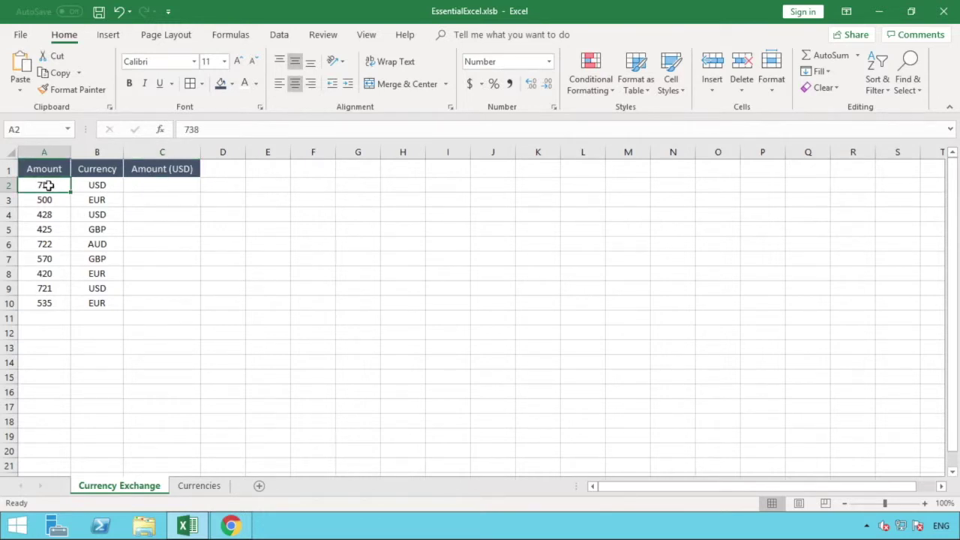
{"action": "left_click", "coordinate": [148, 186]}
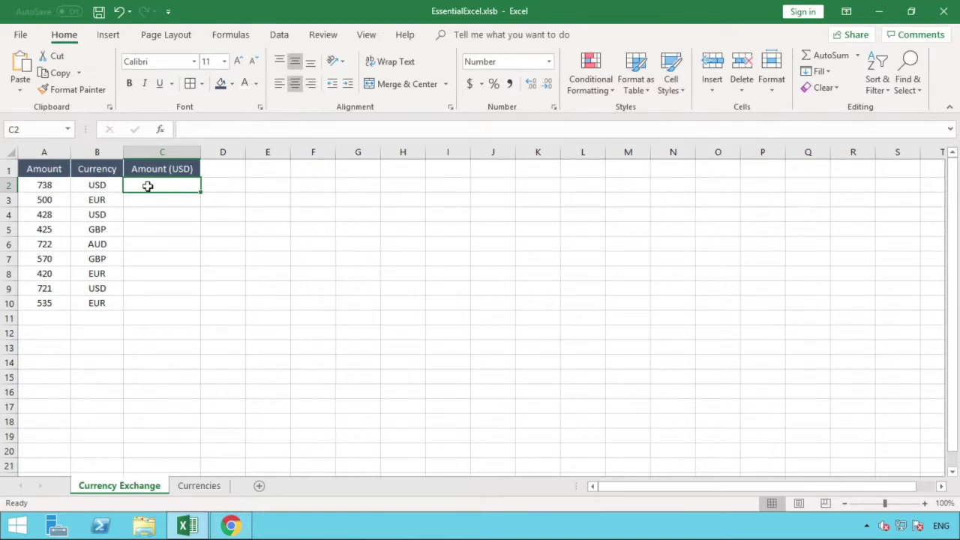
{"action": "type", "text": "=VLO"}
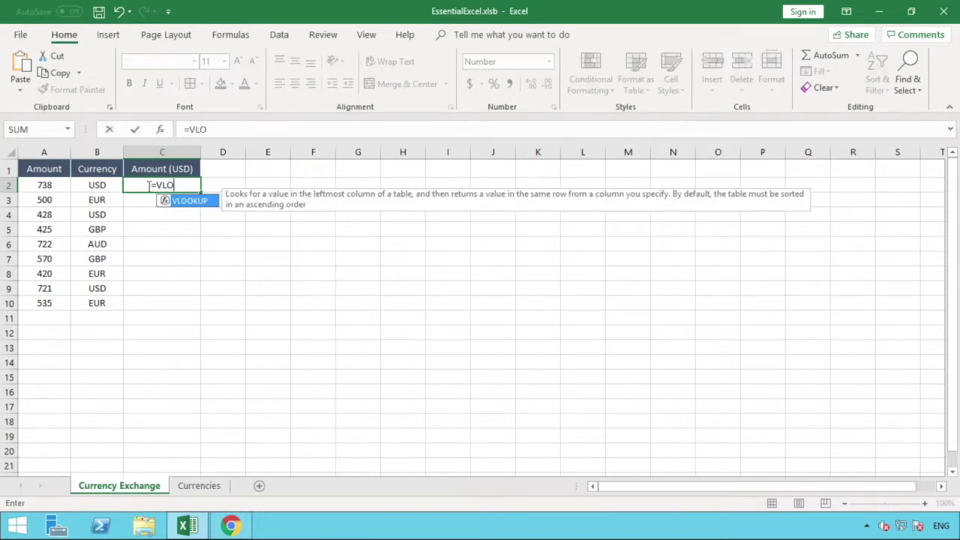
{"action": "type", "text": "OKUP"}
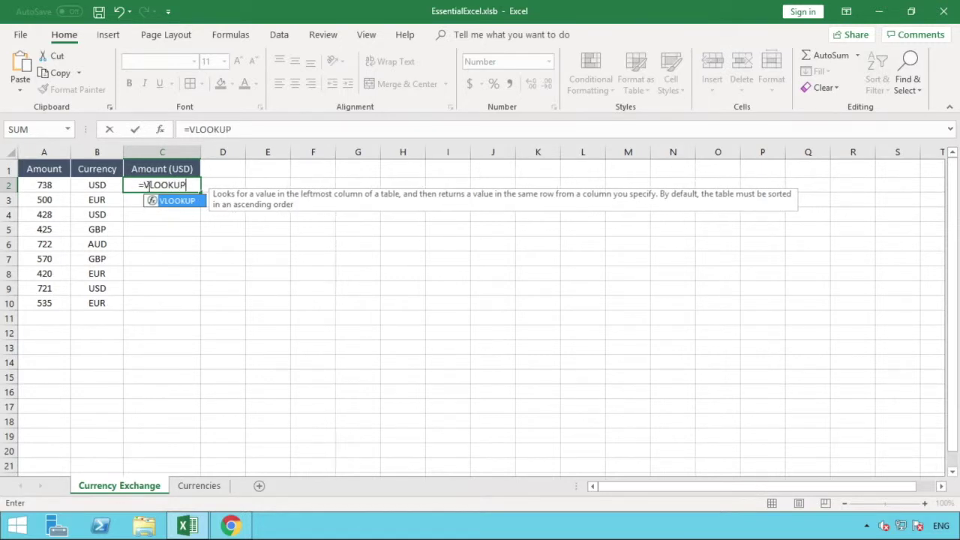
{"action": "type", "text": "("}
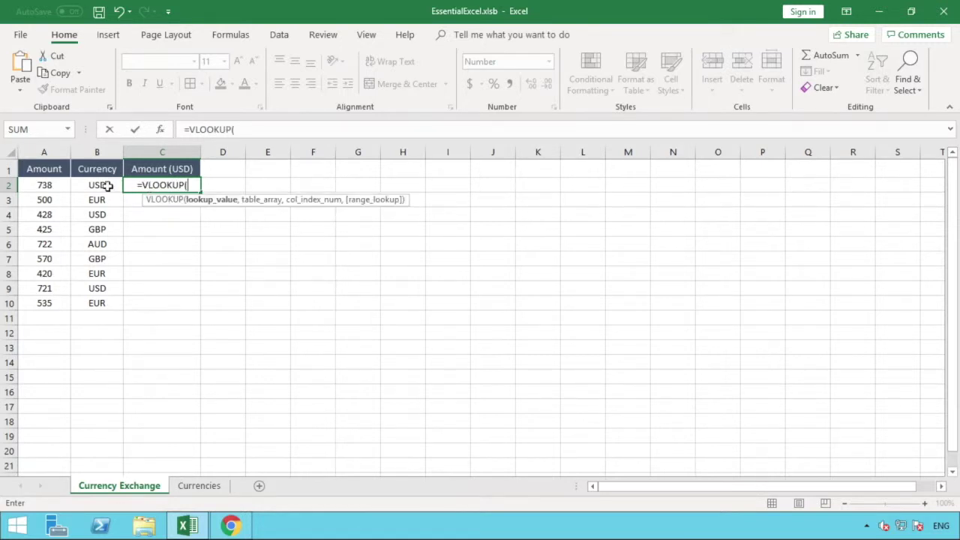
{"action": "left_click", "coordinate": [108, 186]}
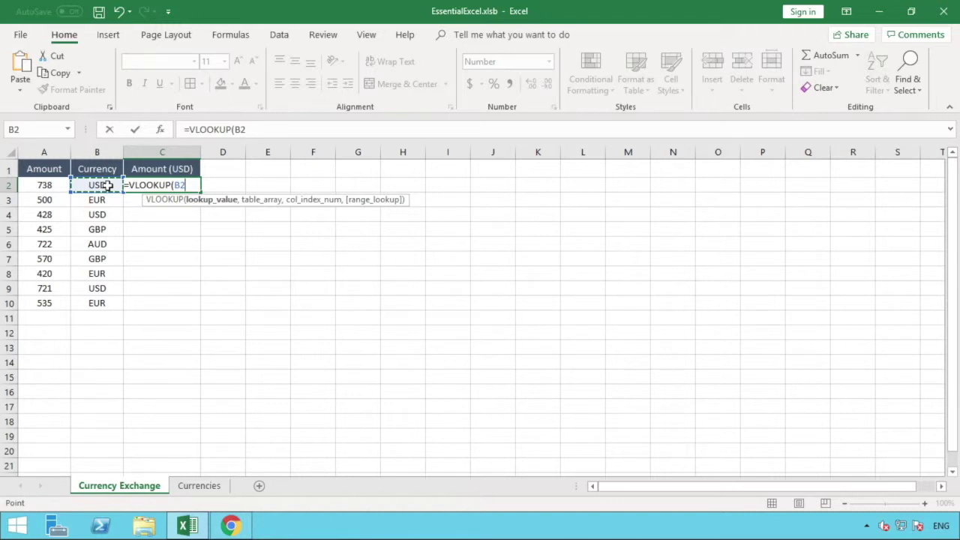
{"action": "type", "text": ","}
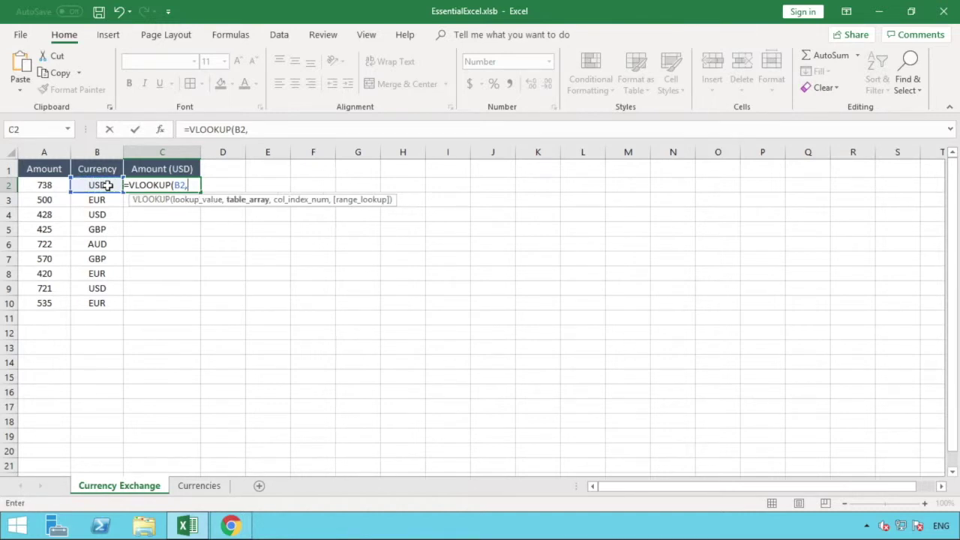
Set columns A to D of the Currencies sheet as the VLOOKUP's table array.
{"action": "left_click", "coordinate": [199, 486]}
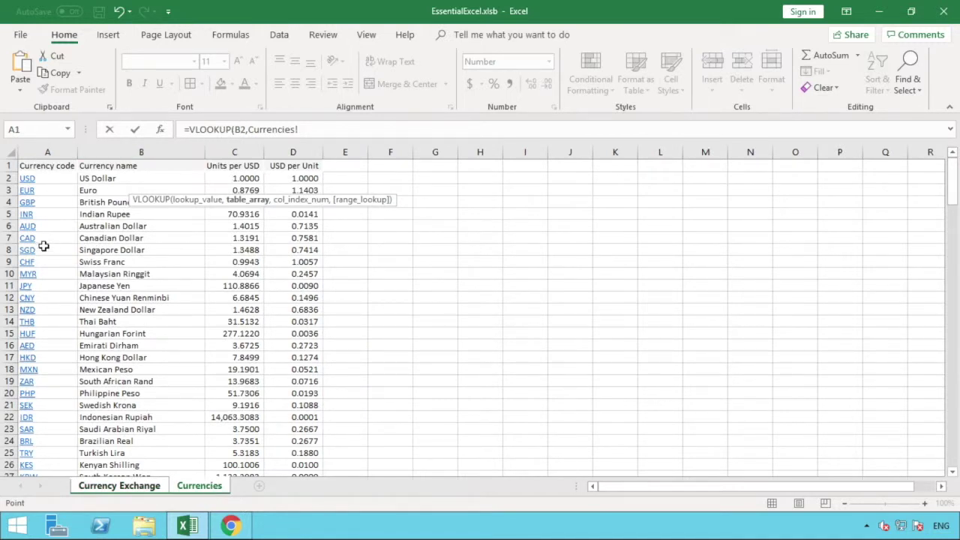
{"action": "left_click", "coordinate": [42, 148]}
{"action": "left_click", "coordinate": [42, 149]}
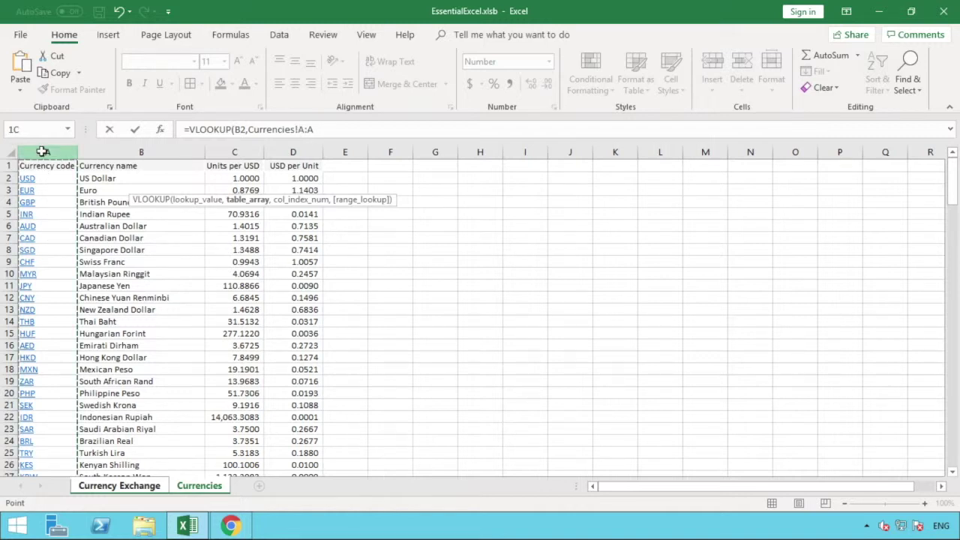
{"action": "left_click_drag", "start_coordinate": [42, 152], "coordinate": [293, 153]}
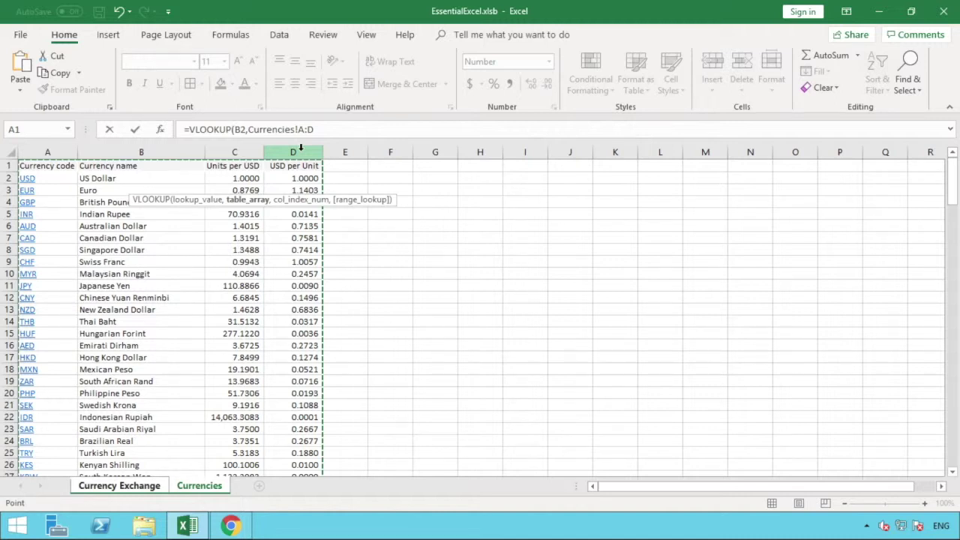
{"action": "type", "text": ","}
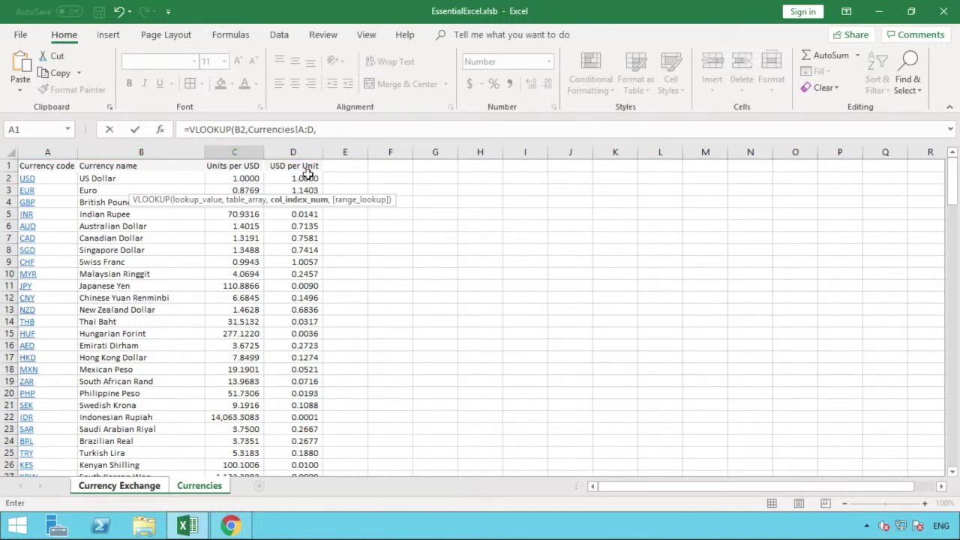
Complete the VLOOKUP with column index 4 and exact match 0, giving =VLOOKUP(B2,Currencies!A:D,4,0).
{"action": "left_click", "coordinate": [334, 129]}
{"action": "type", "text": "4"}
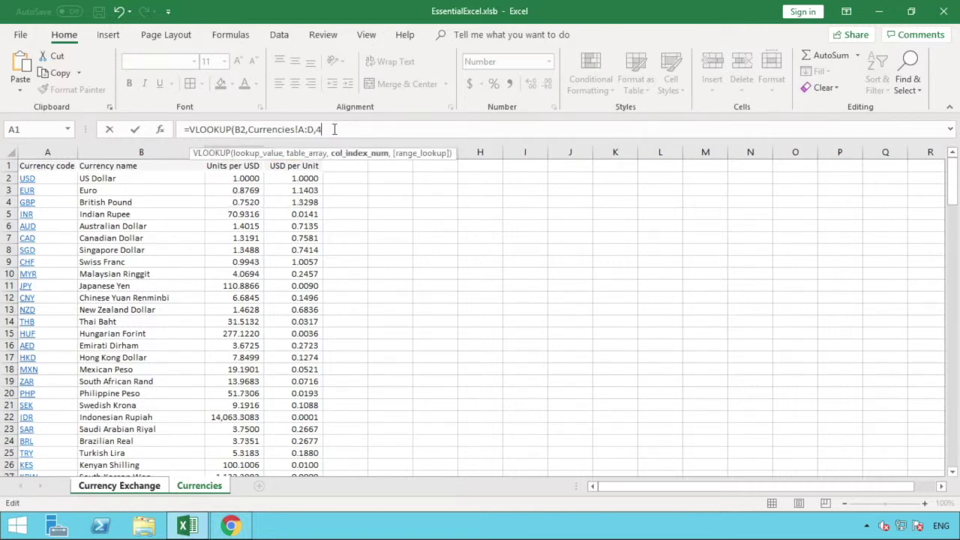
{"action": "type", "text": ","}
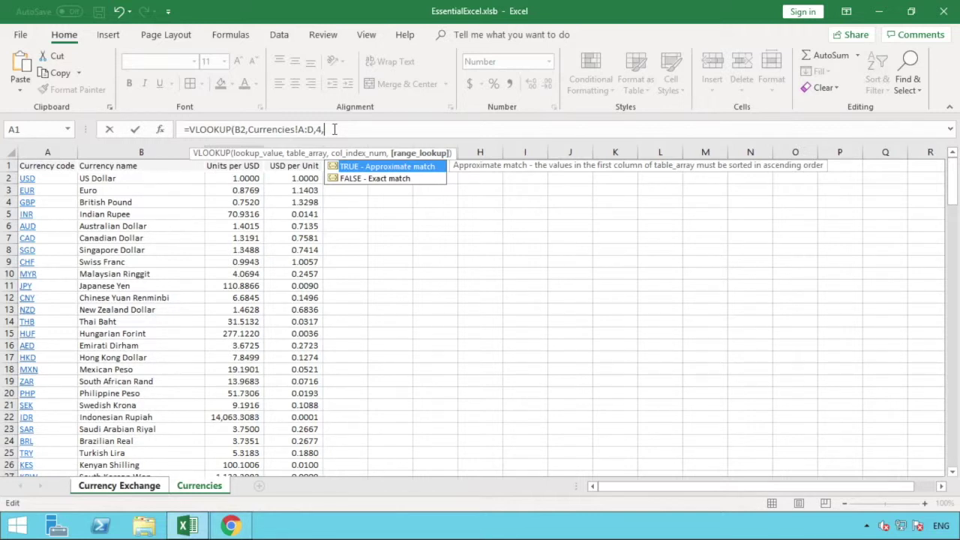
{"action": "type", "text": "0)"}
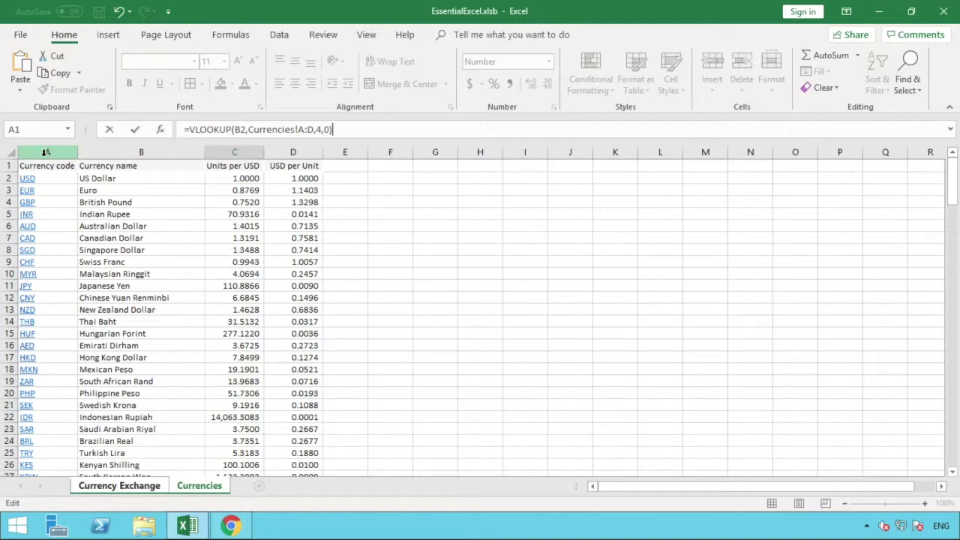
{"action": "key", "text": "Return"}
Fill the VLOOKUP formula from C2 down through C10 to return a rate for every listed currency.
{"action": "left_click", "coordinate": [177, 186]}
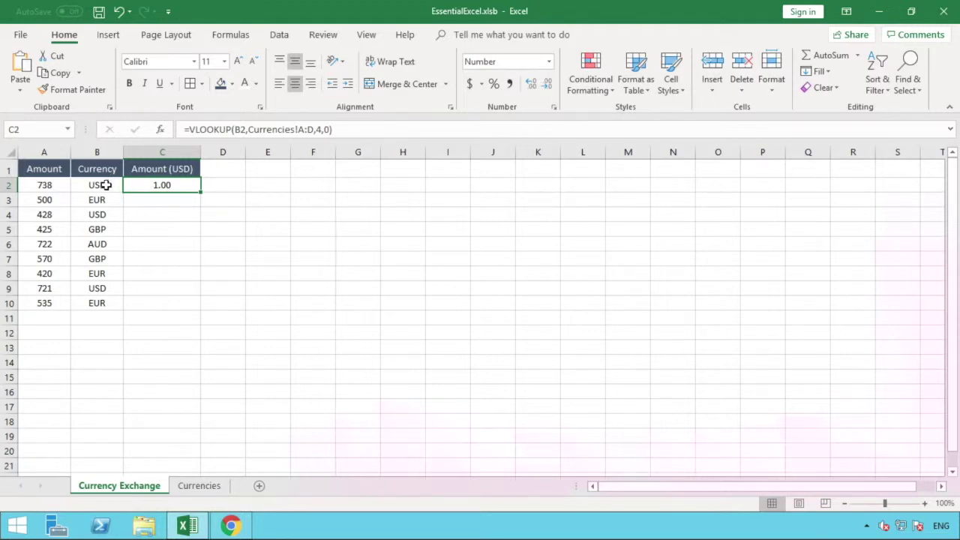
{"action": "left_click", "coordinate": [78, 184]}
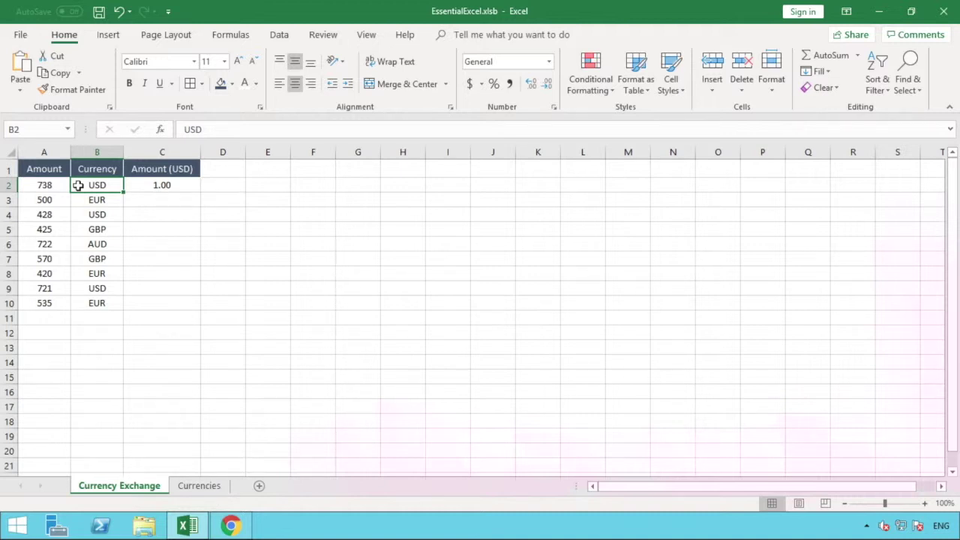
{"action": "left_click", "coordinate": [194, 188]}
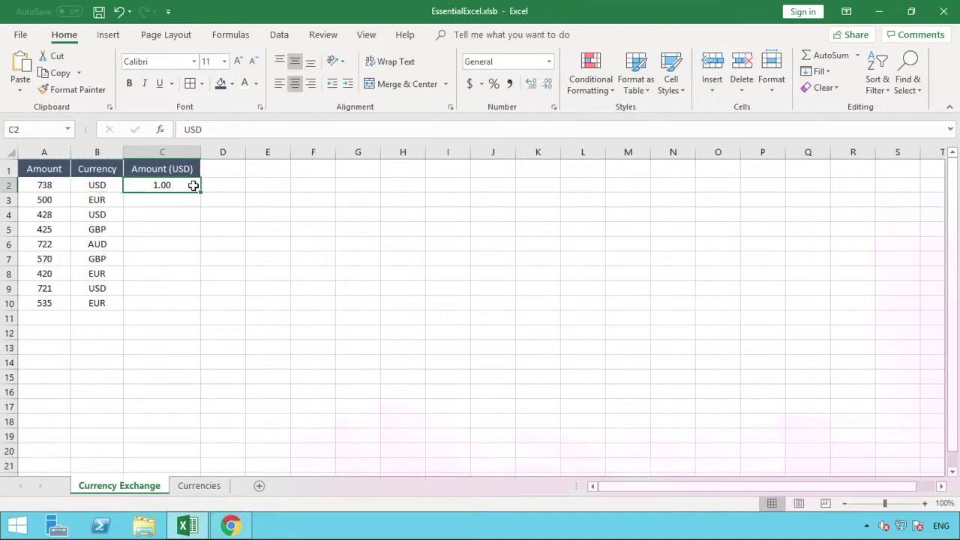
{"action": "left_click_drag", "start_coordinate": [200, 192], "coordinate": [185, 311]}
{"action": "left_click", "coordinate": [233, 285]}
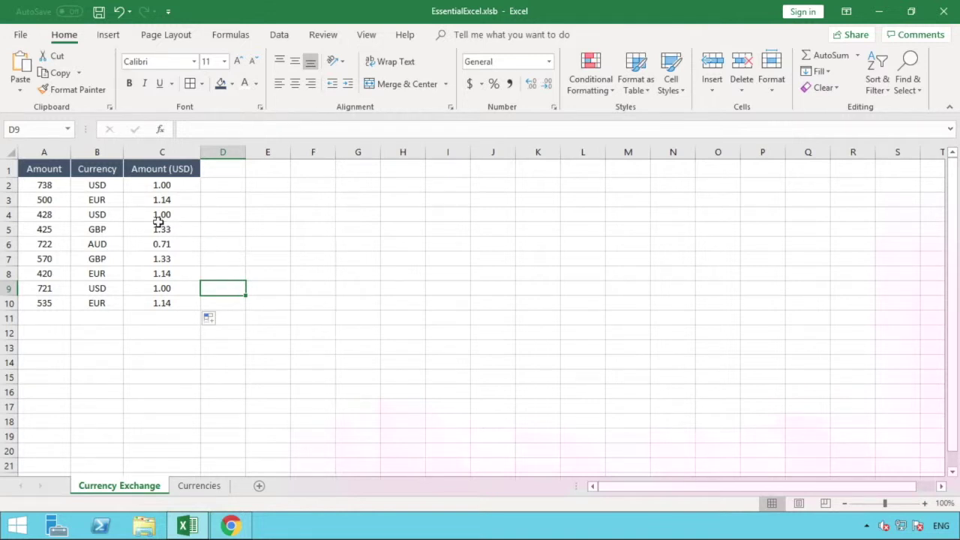
Examine the EUR and GBP rows, comparing their currency codes and amounts with the rates returned in column C.
{"action": "left_click", "coordinate": [109, 202]}
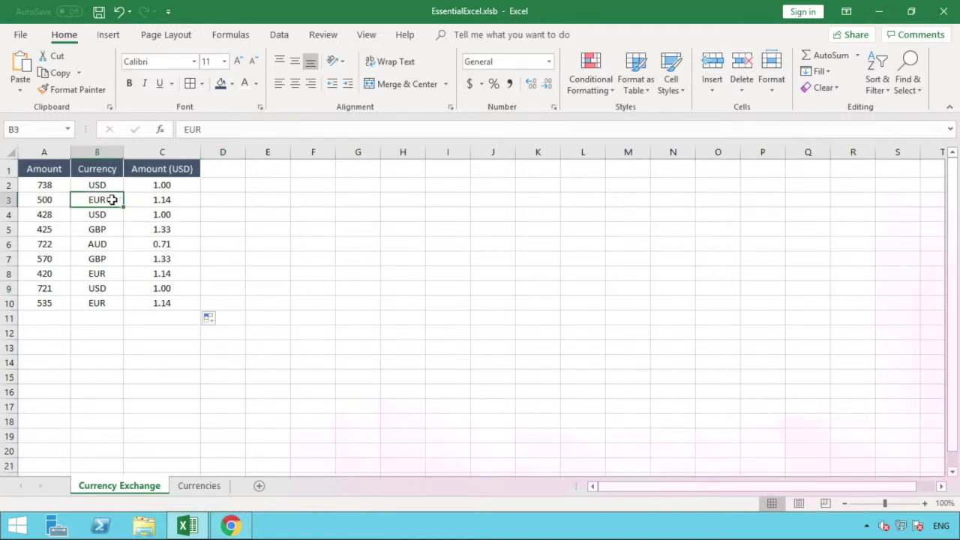
{"action": "left_click", "coordinate": [182, 203]}
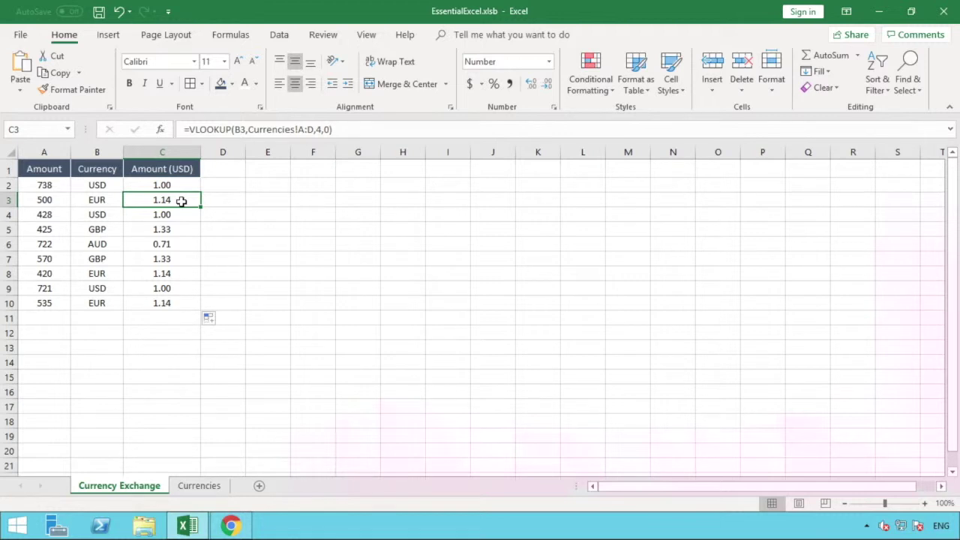
{"action": "left_click", "coordinate": [109, 230]}
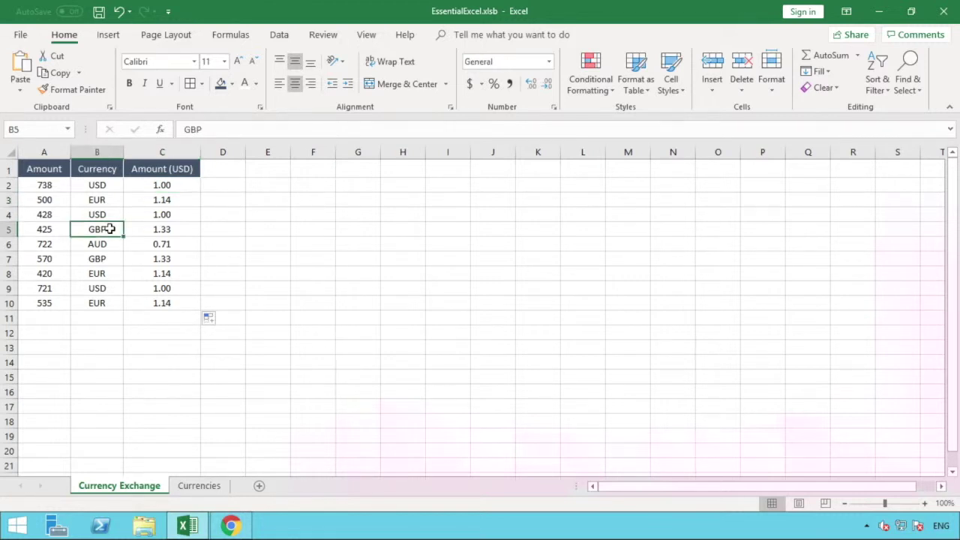
{"action": "left_click", "coordinate": [184, 230]}
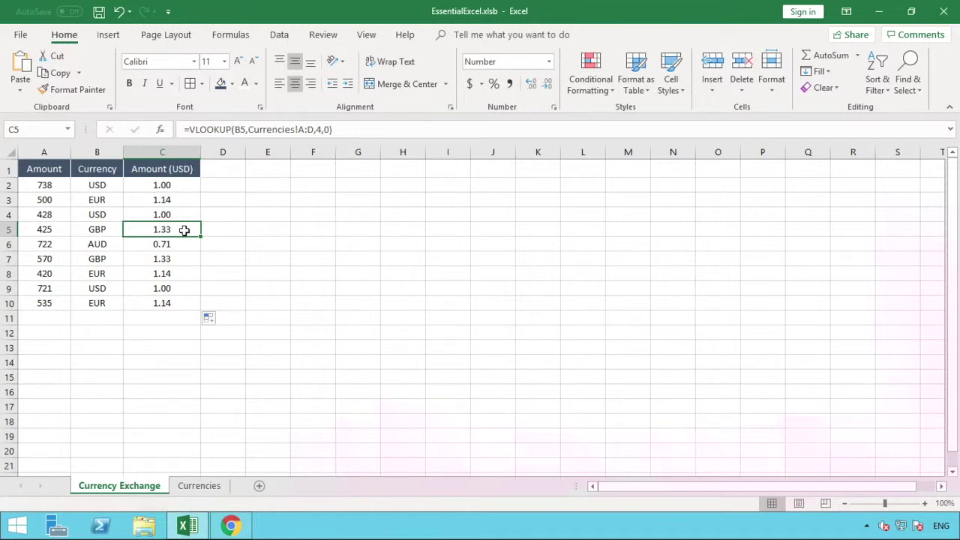
{"action": "left_click", "coordinate": [169, 199]}
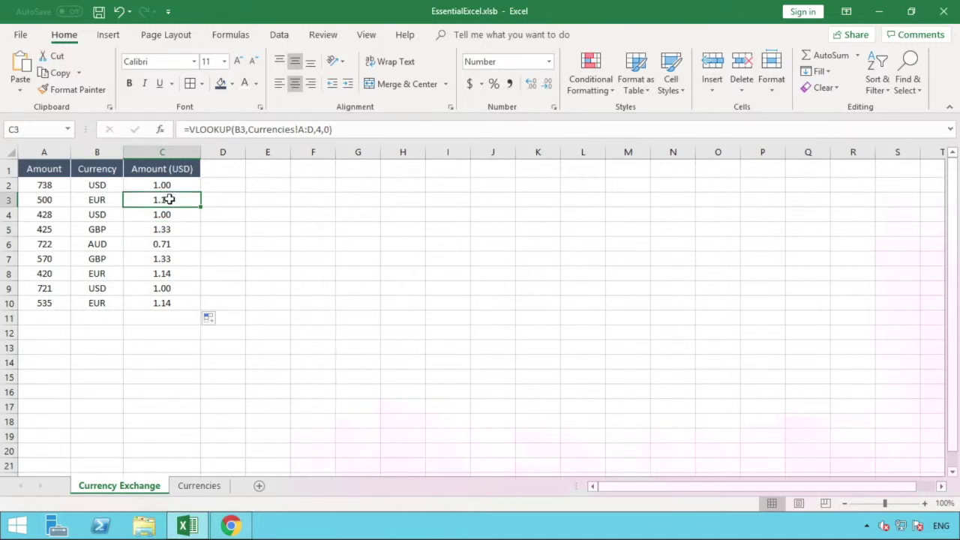
{"action": "left_click", "coordinate": [61, 201]}
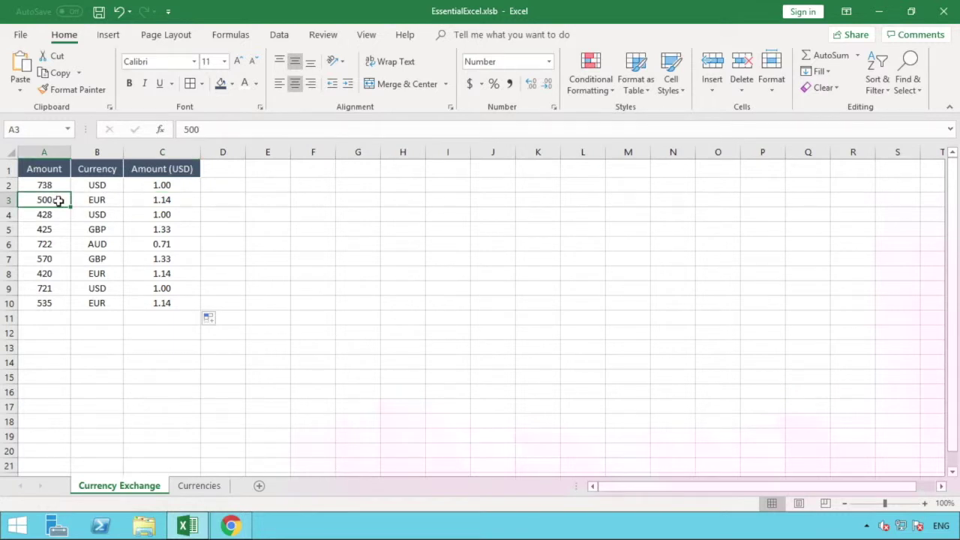
{"action": "left_click", "coordinate": [7, 199]}
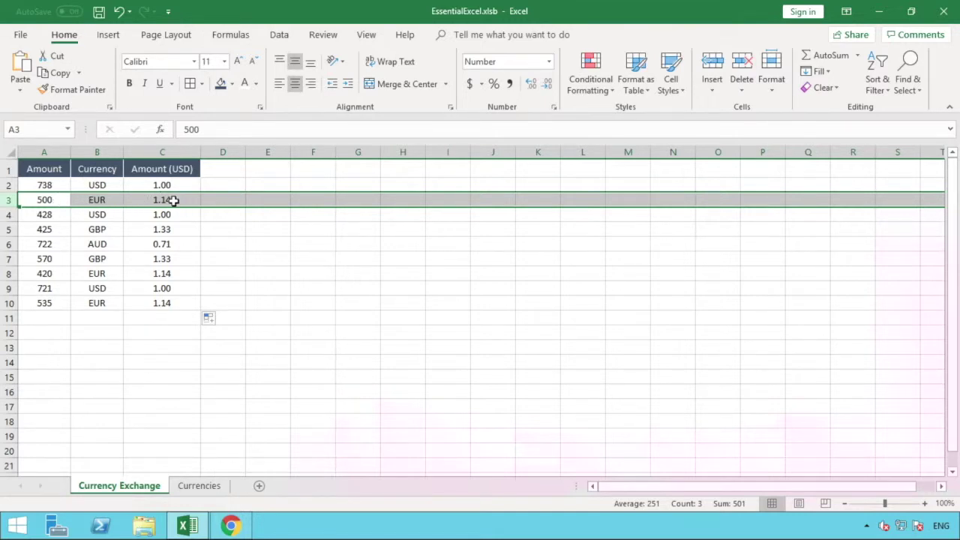
Enter =A2*C2 in D2 and fill it down through D10 to multiply each amount by its rate.
{"action": "left_click", "coordinate": [258, 217]}
{"action": "left_click", "coordinate": [216, 184]}
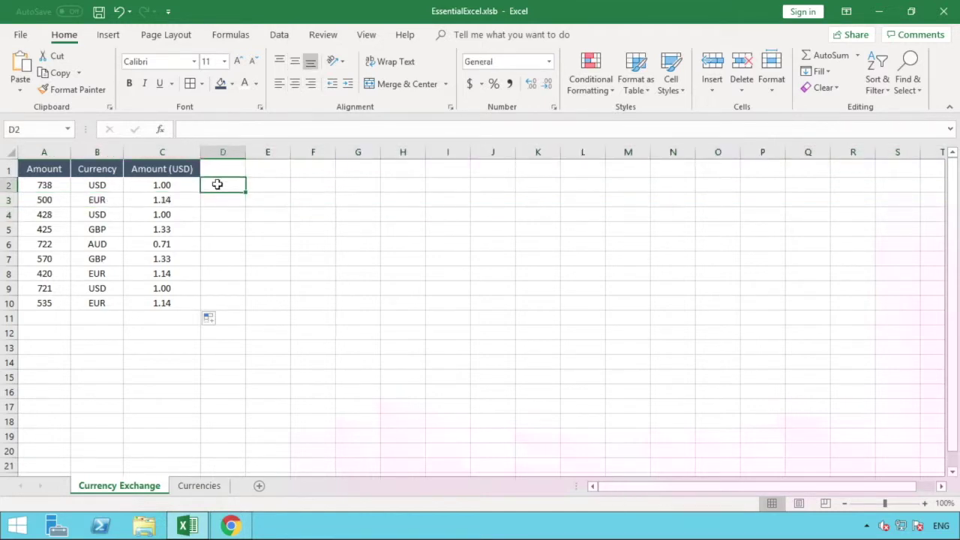
{"action": "type", "text": "="}
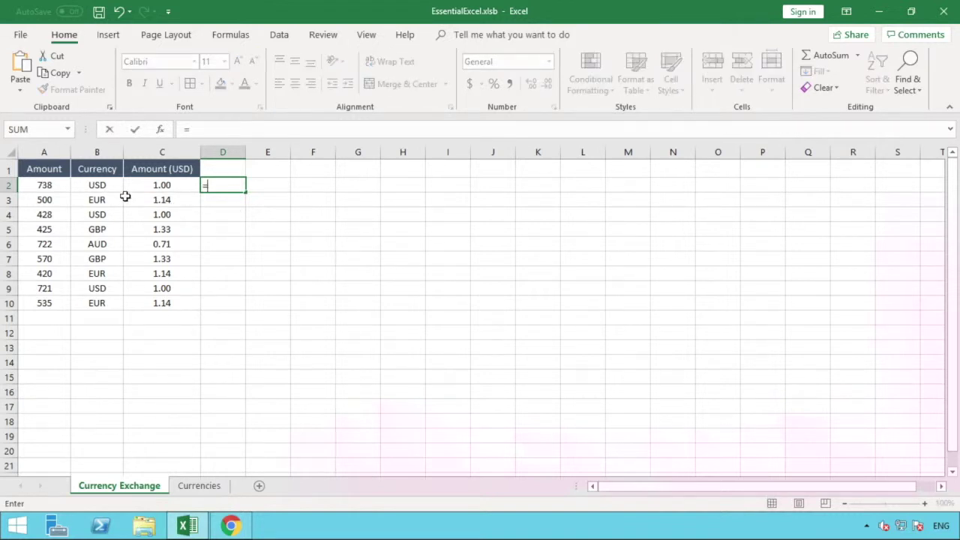
{"action": "left_click", "coordinate": [45, 184]}
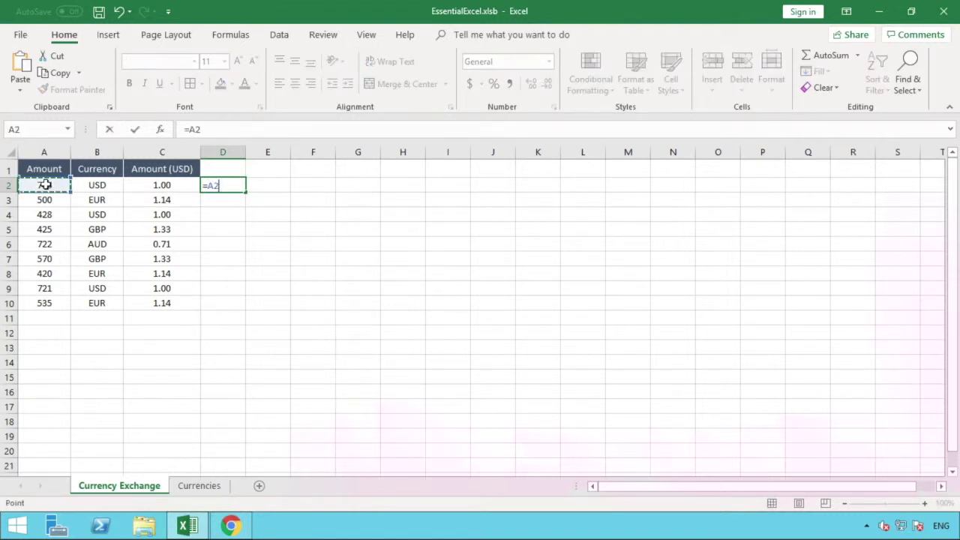
{"action": "type", "text": "*"}
{"action": "left_click", "coordinate": [164, 185]}
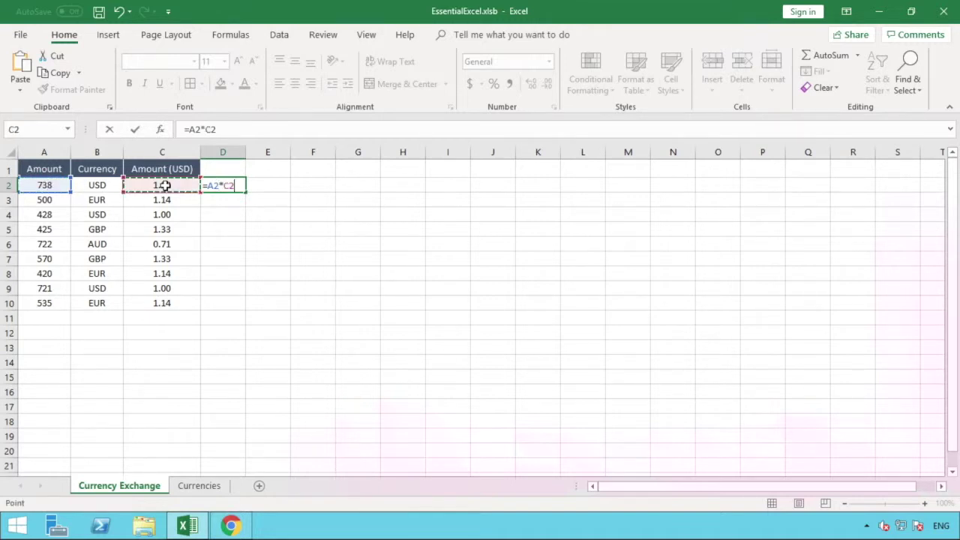
{"action": "key", "text": "Return"}
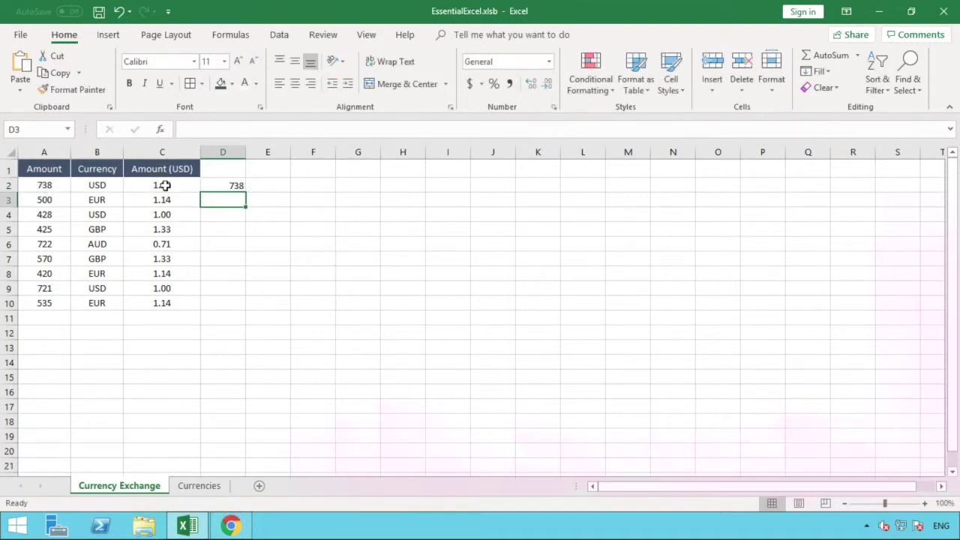
{"action": "left_click", "coordinate": [229, 183]}
{"action": "left_click_drag", "start_coordinate": [246, 192], "coordinate": [234, 310]}
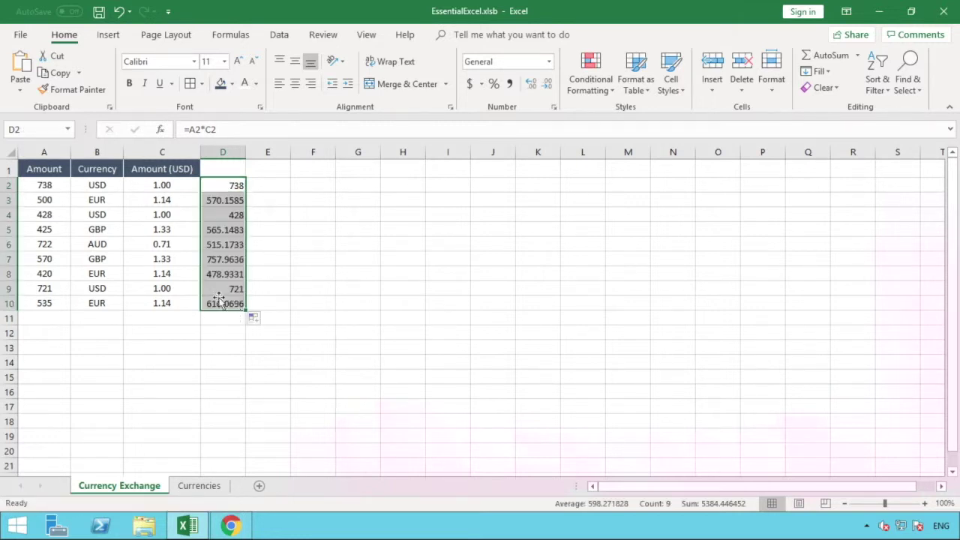
Copy A2's formatting onto D2:D10, and check the converted amounts in EUR row 3 and GBP row 5.
{"action": "left_click", "coordinate": [47, 186]}
{"action": "left_click", "coordinate": [73, 89]}
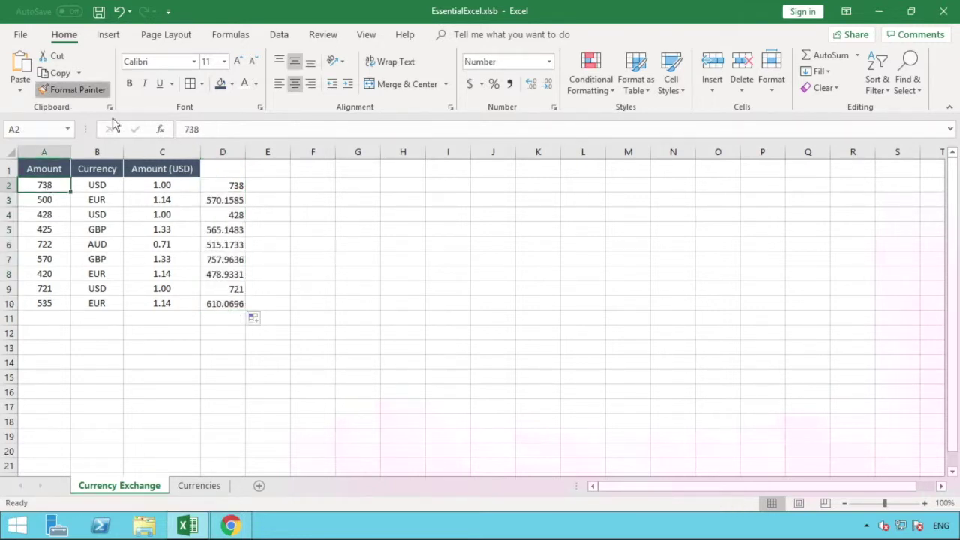
{"action": "left_click_drag", "start_coordinate": [237, 190], "coordinate": [233, 305]}
{"action": "left_click", "coordinate": [312, 288]}
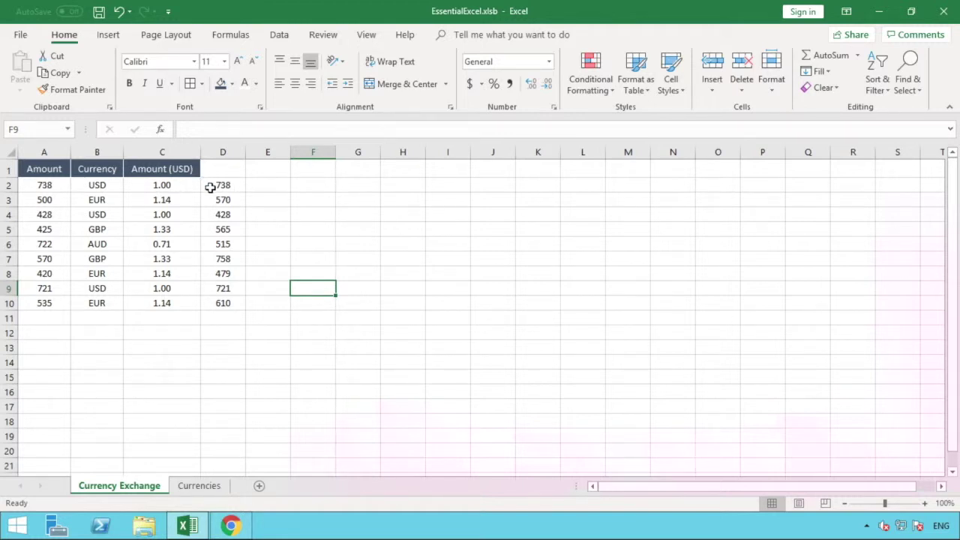
{"action": "left_click", "coordinate": [6, 199]}
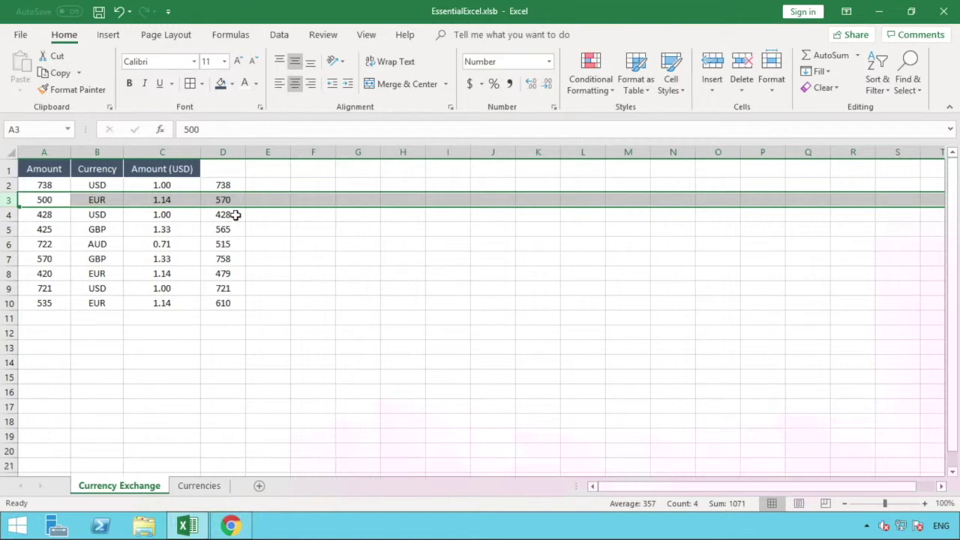
{"action": "left_click", "coordinate": [7, 229]}
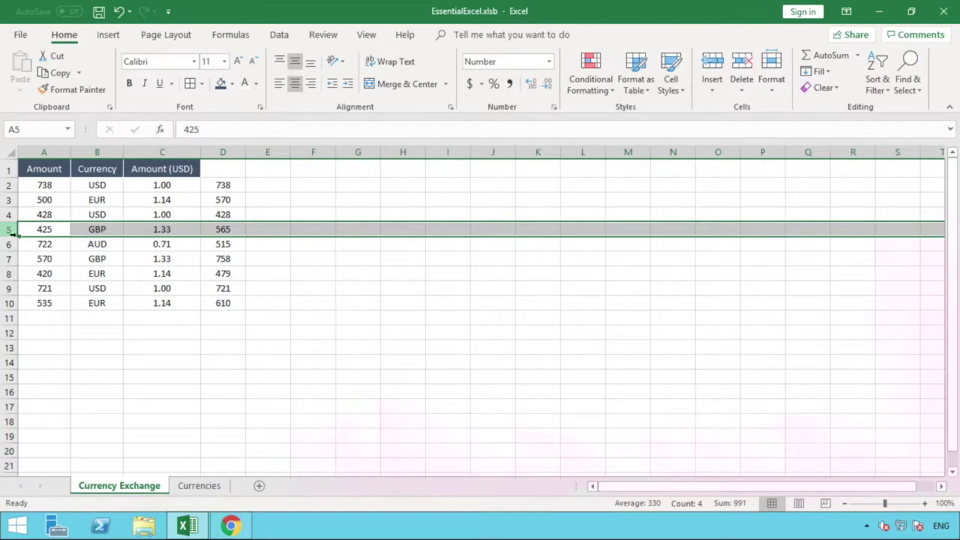
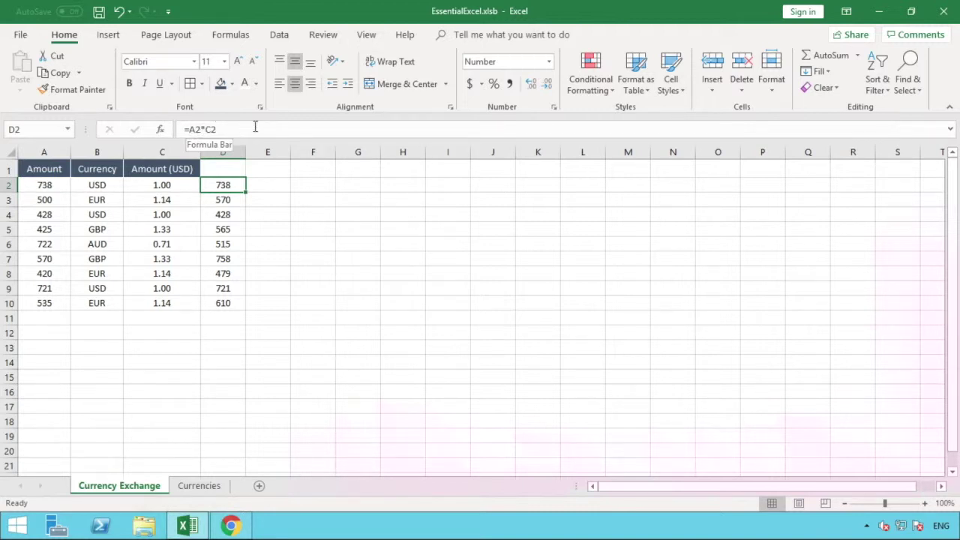
Try changing C2 to =A2*VLOOKUP(B2,Currencies!A:D,4,0) while D2 still multiplies by C2, and undo the change.
{"action": "left_click", "coordinate": [189, 186]}
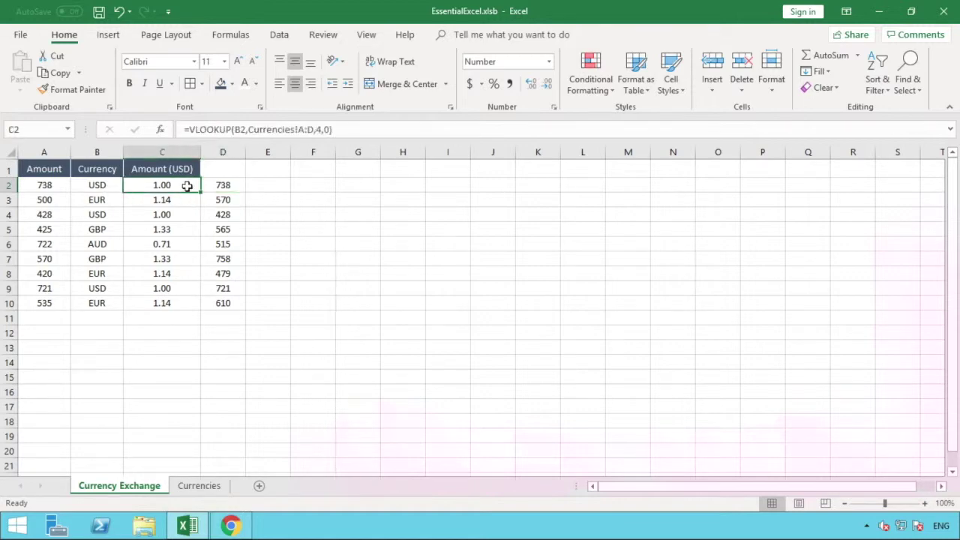
{"action": "left_click", "coordinate": [186, 131]}
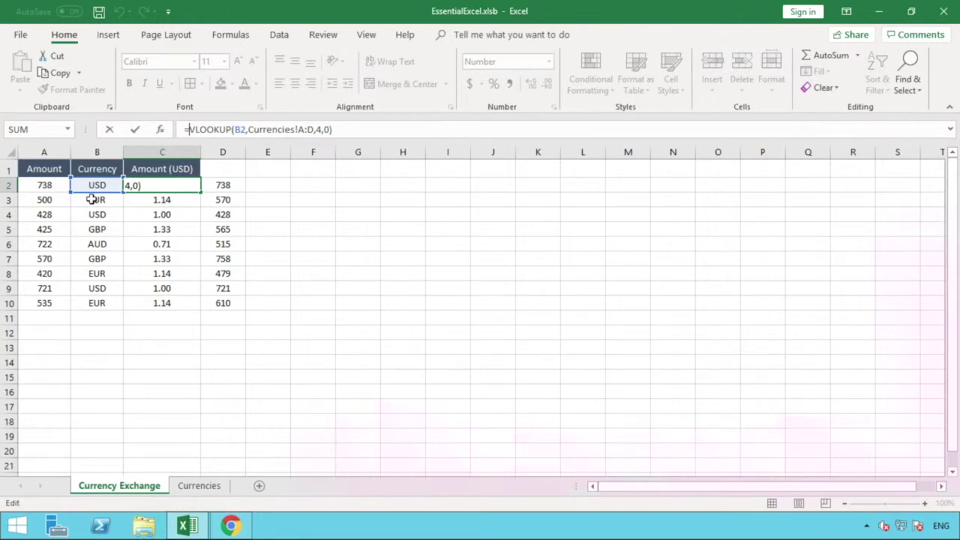
{"action": "left_click", "coordinate": [46, 186]}
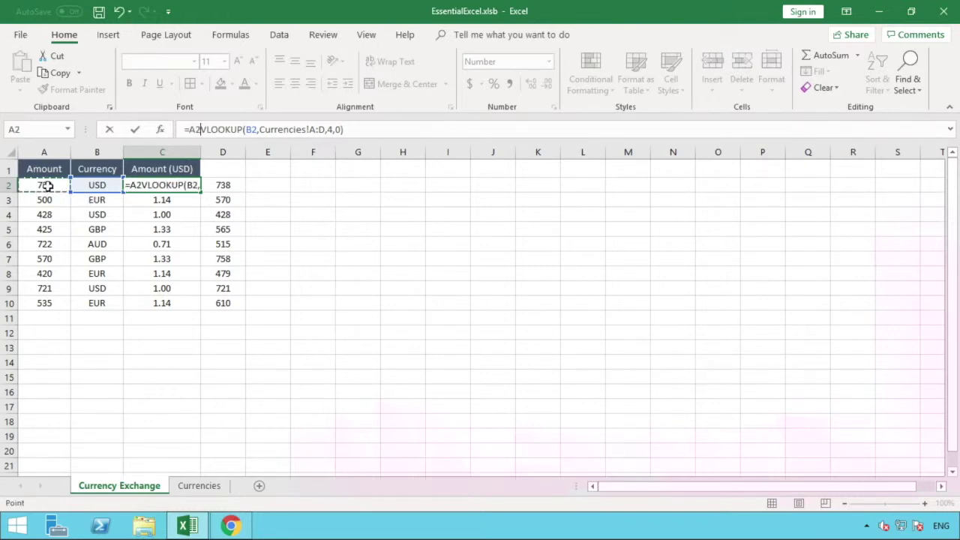
{"action": "type", "text": "*"}
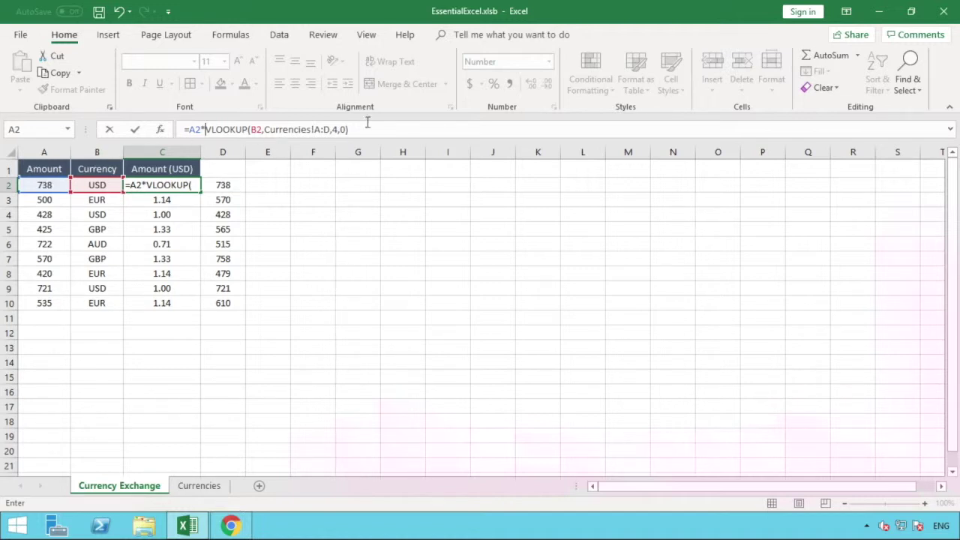
{"action": "left_click", "coordinate": [204, 129]}
{"action": "key", "text": "Return"}
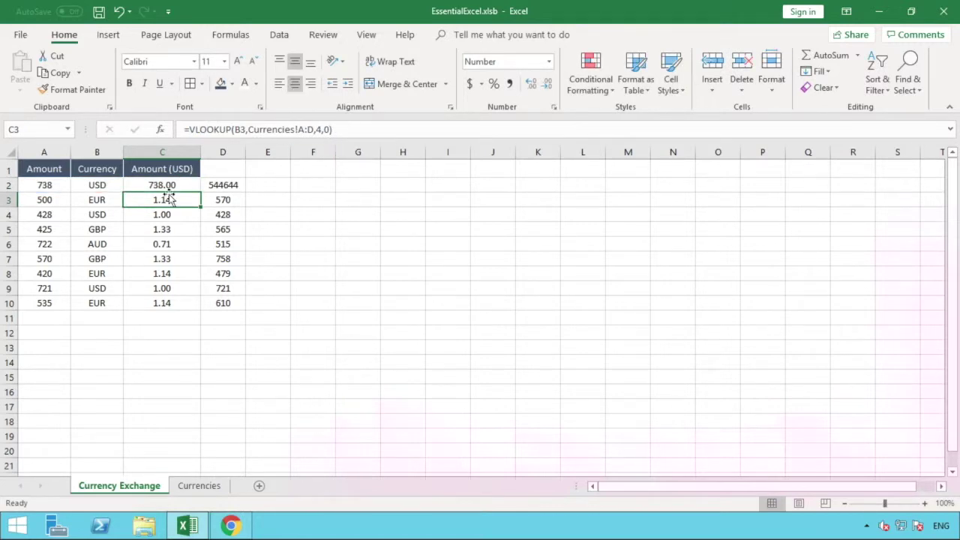
{"action": "left_click", "coordinate": [225, 183]}
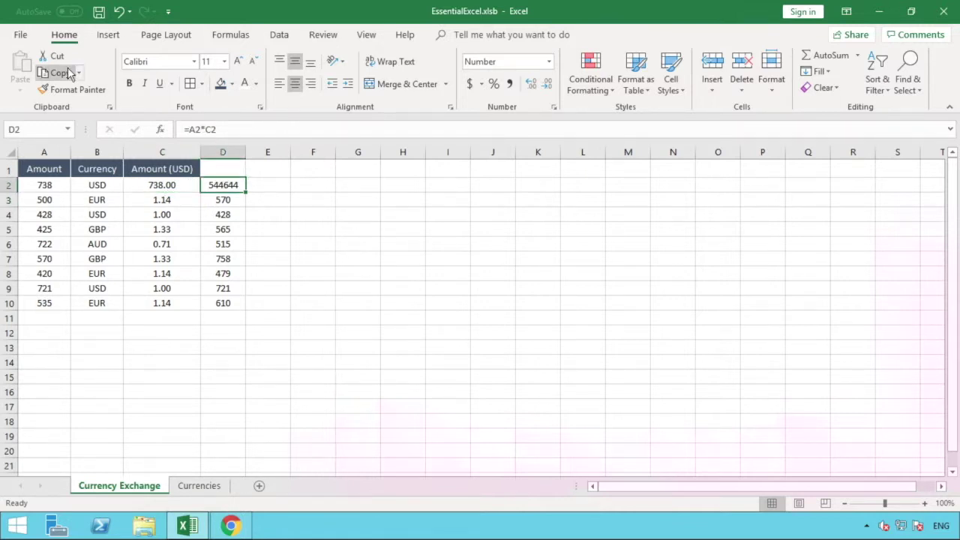
{"action": "left_click", "coordinate": [117, 12]}
Replace the formulas in D2:D10 with their values by copying the range and pasting it over itself as values only.
{"action": "left_click_drag", "start_coordinate": [222, 186], "coordinate": [225, 301]}
{"action": "right_click", "coordinate": [225, 302]}
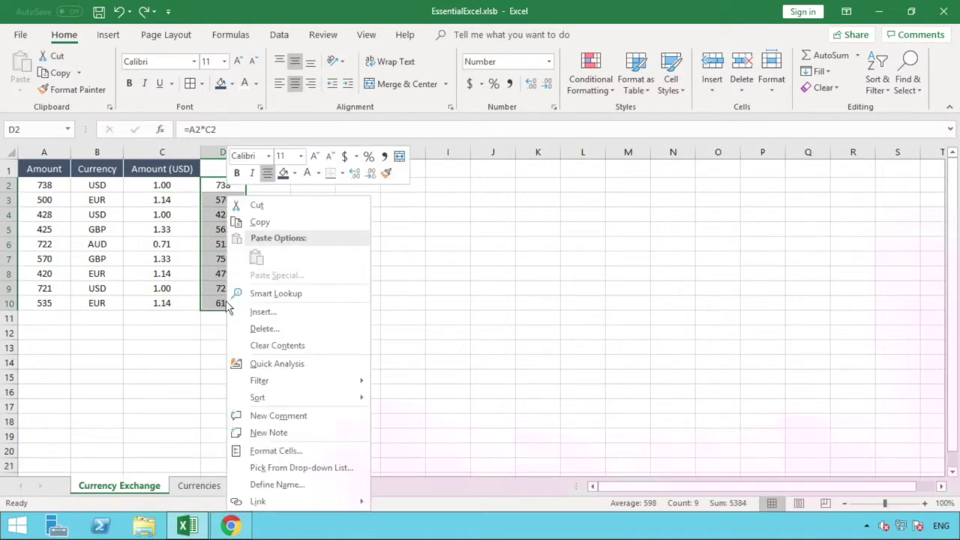
{"action": "left_click", "coordinate": [248, 222]}
{"action": "right_click", "coordinate": [228, 206]}
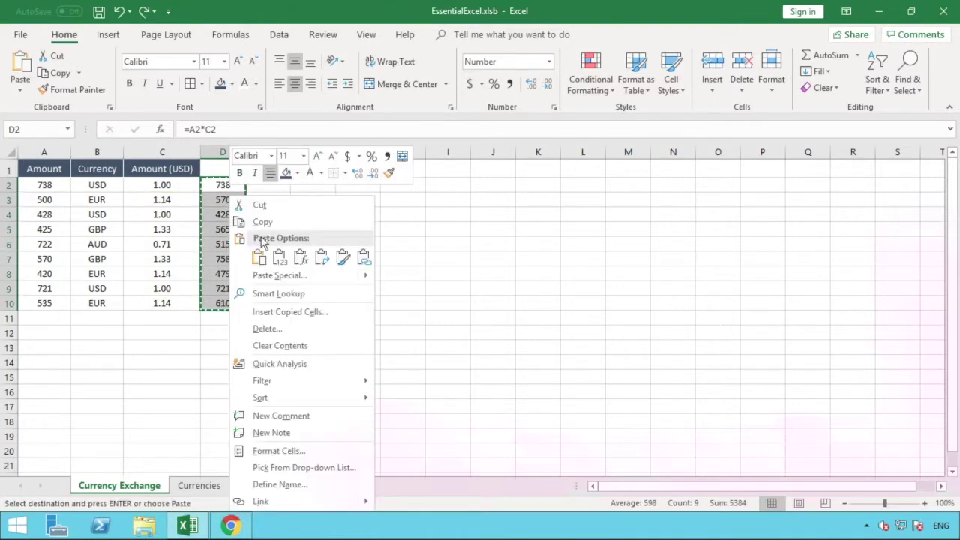
{"action": "left_click", "coordinate": [276, 256]}
{"action": "left_click", "coordinate": [270, 199]}
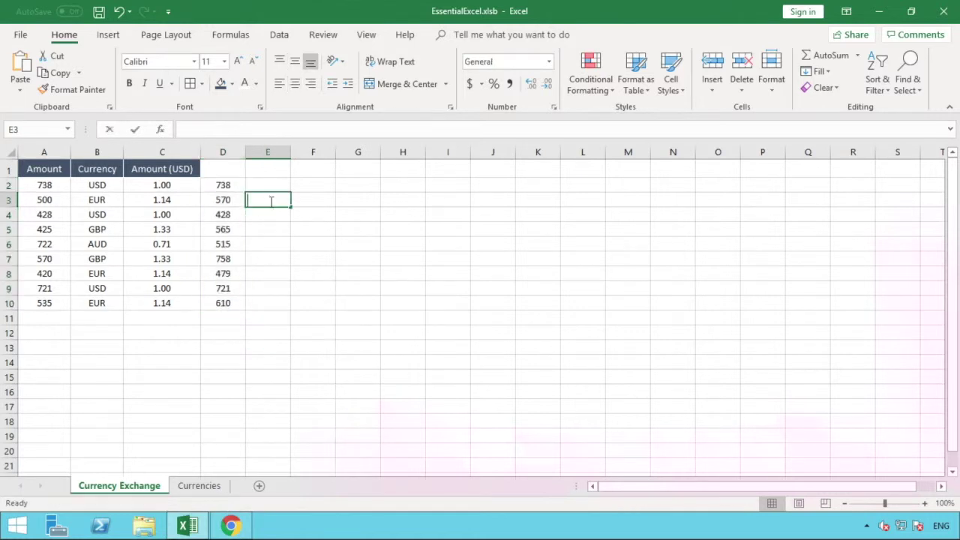
{"action": "left_click", "coordinate": [270, 214]}
{"action": "left_click", "coordinate": [232, 216]}
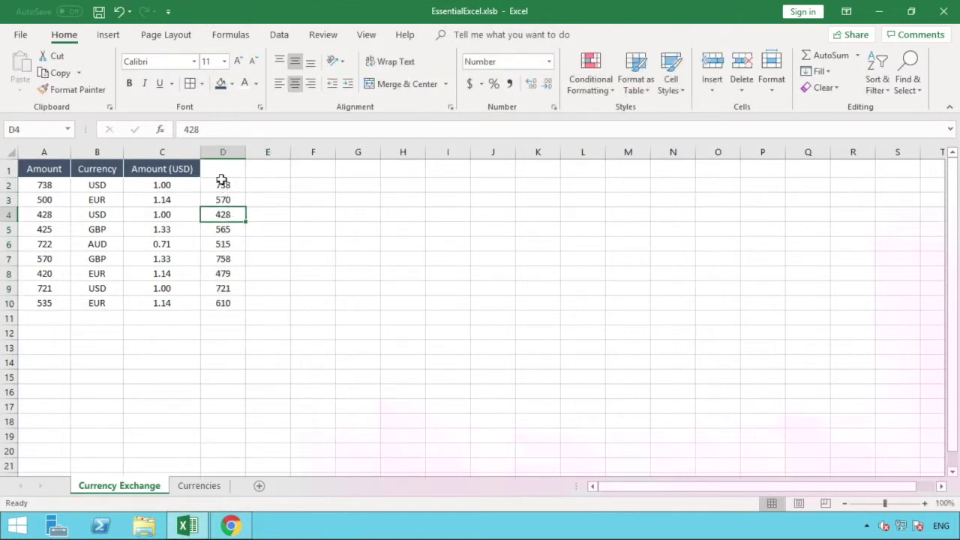
Change the formula in C2 to =A2*VLOOKUP(B2,Currencies!A:D,4,0) and fill it down through C10.
{"action": "left_click", "coordinate": [193, 185]}
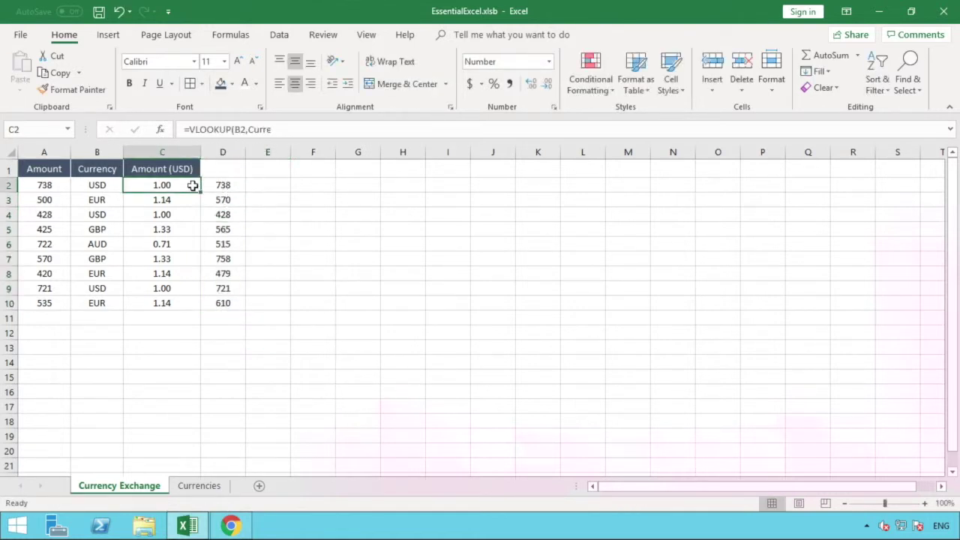
{"action": "left_click", "coordinate": [188, 129]}
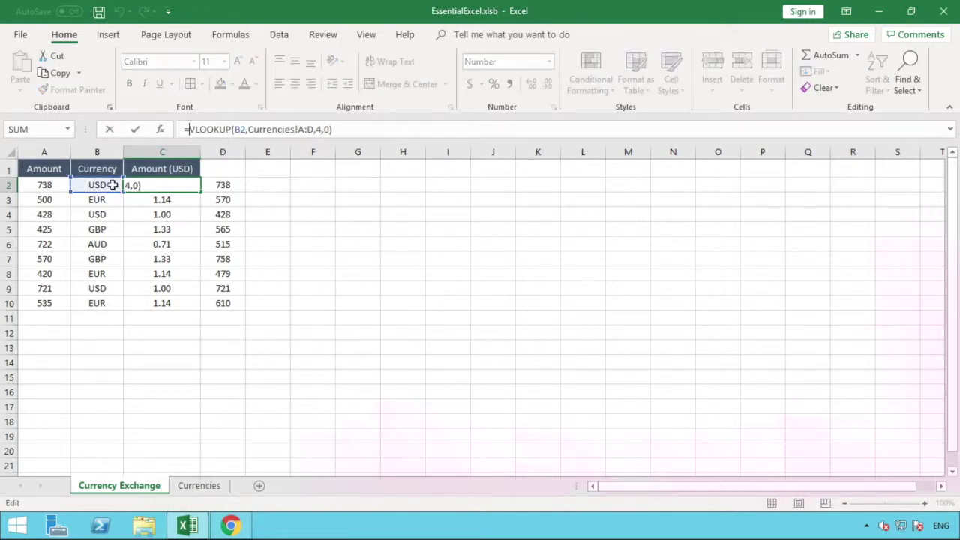
{"action": "left_click", "coordinate": [41, 187]}
{"action": "type", "text": "*"}
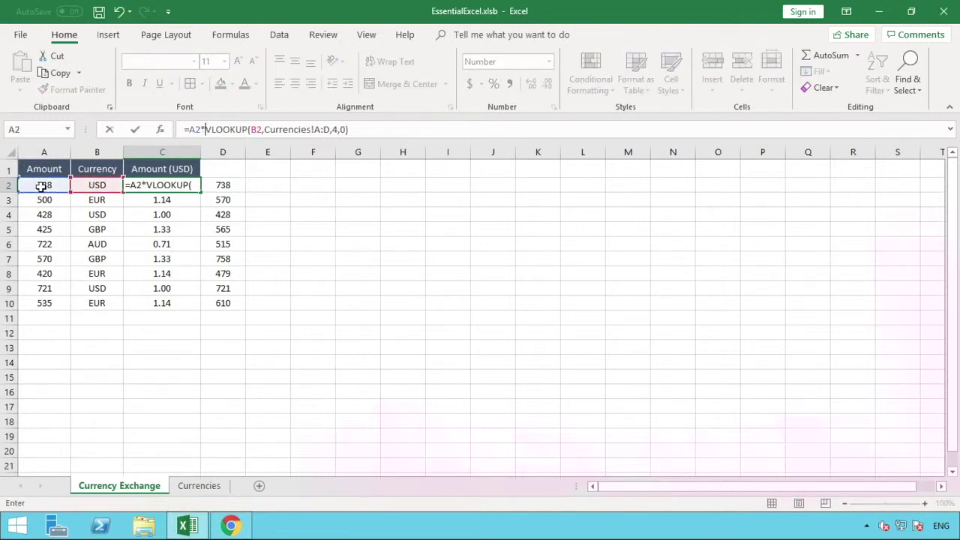
{"action": "key", "text": "Return"}
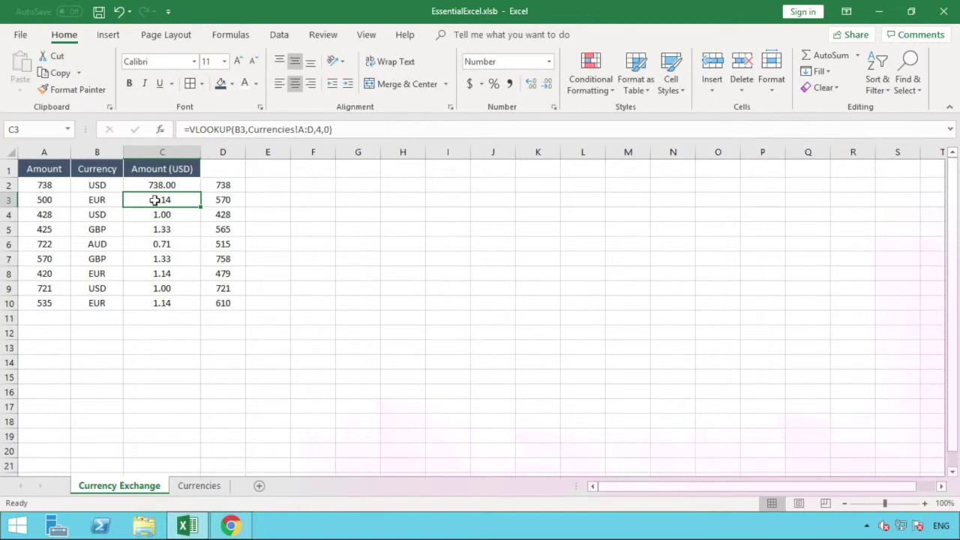
{"action": "left_click", "coordinate": [174, 186]}
{"action": "left_click_drag", "start_coordinate": [200, 193], "coordinate": [183, 304]}
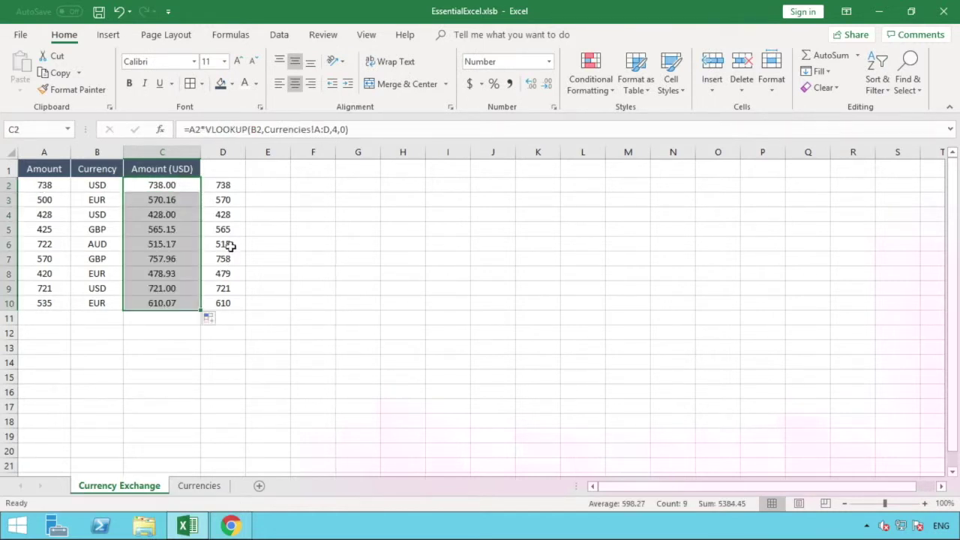
Copy the formatting of D6 onto the converted amounts in C2:C10.
{"action": "left_click", "coordinate": [225, 246]}
{"action": "left_click", "coordinate": [75, 90]}
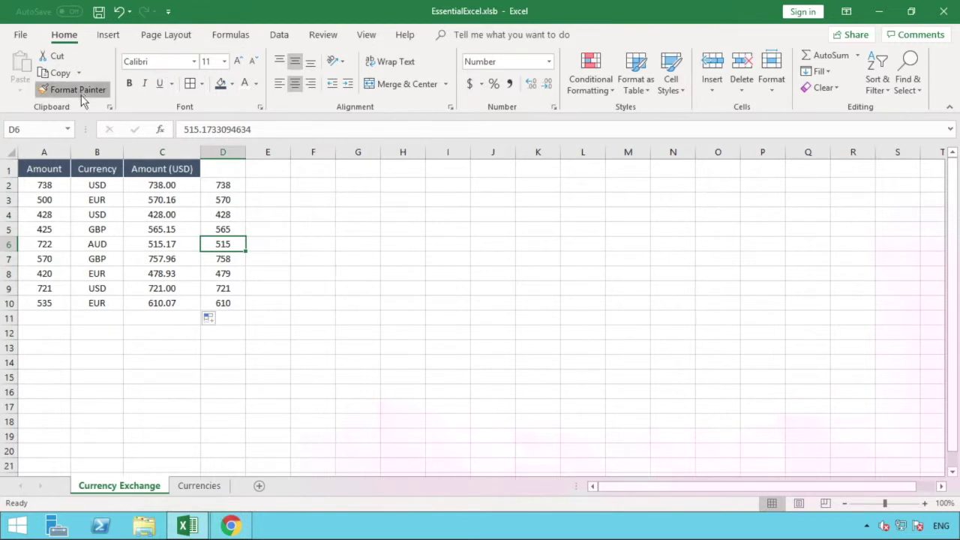
{"action": "left_click_drag", "start_coordinate": [158, 188], "coordinate": [161, 306]}
{"action": "left_click", "coordinate": [288, 316]}
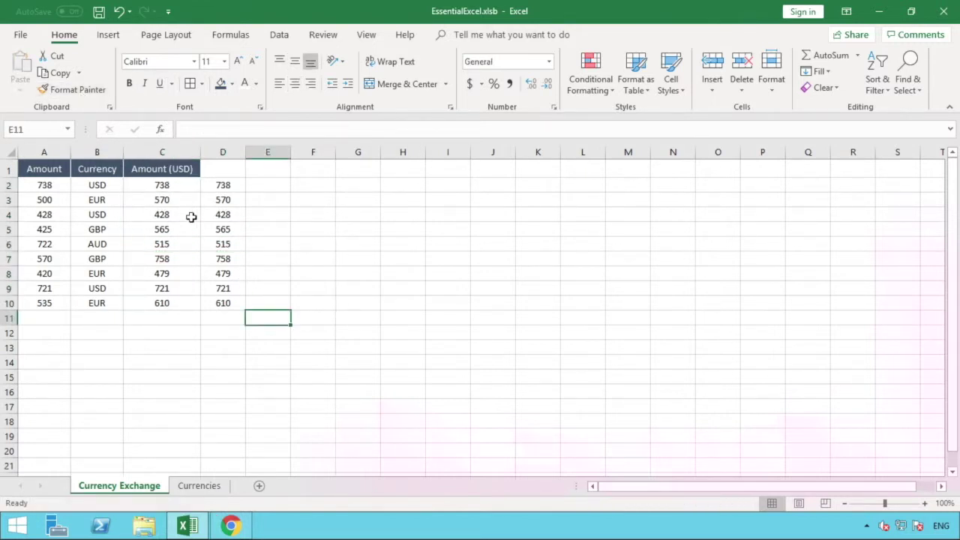
Delete helper column D from the Currency Exchange sheet.
{"action": "left_click", "coordinate": [226, 183]}
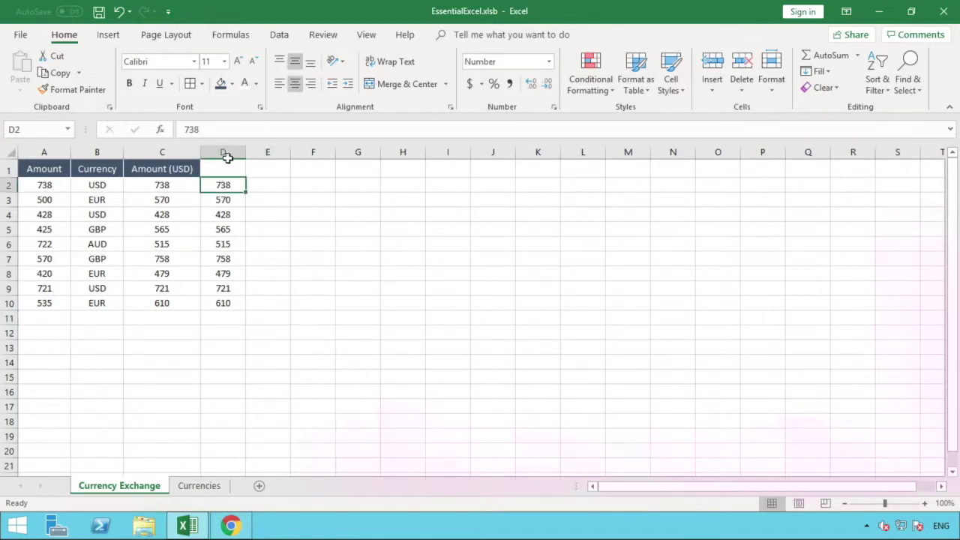
{"action": "left_click", "coordinate": [227, 152]}
{"action": "right_click", "coordinate": [228, 153]}
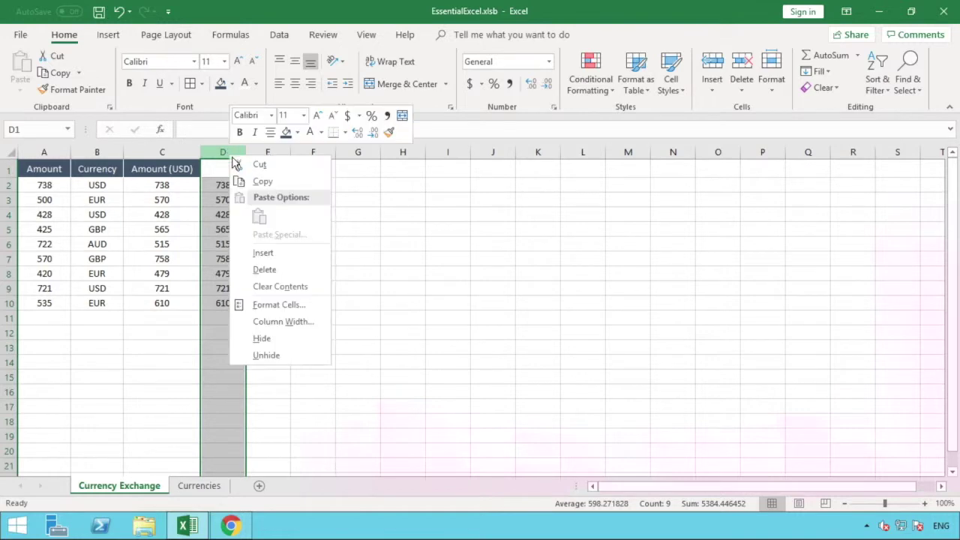
{"action": "left_click", "coordinate": [298, 268]}
{"action": "left_click", "coordinate": [298, 268]}
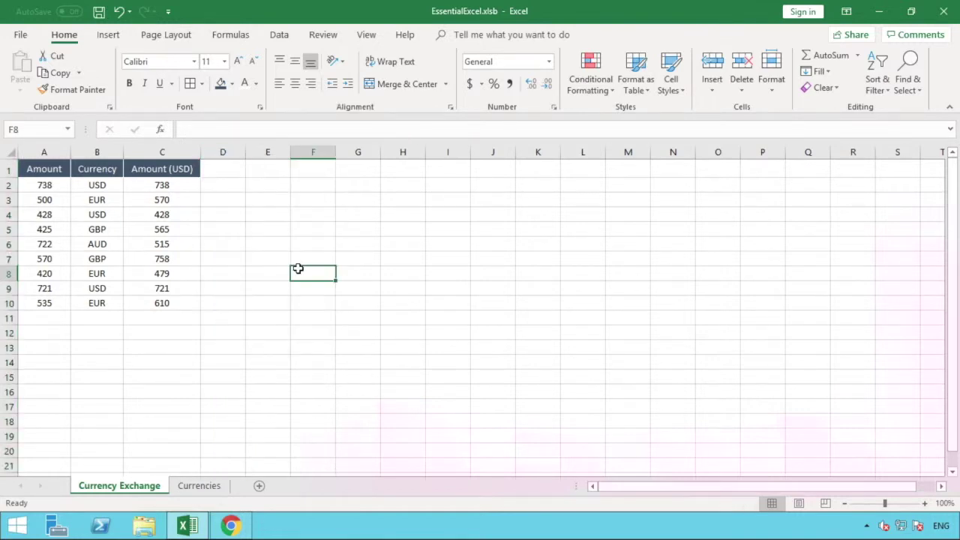
Review the amount, currency and conversion formulas in A2, B2, C2 and C8, and look over the rates on the Currencies sheet.
{"action": "left_click", "coordinate": [53, 185]}
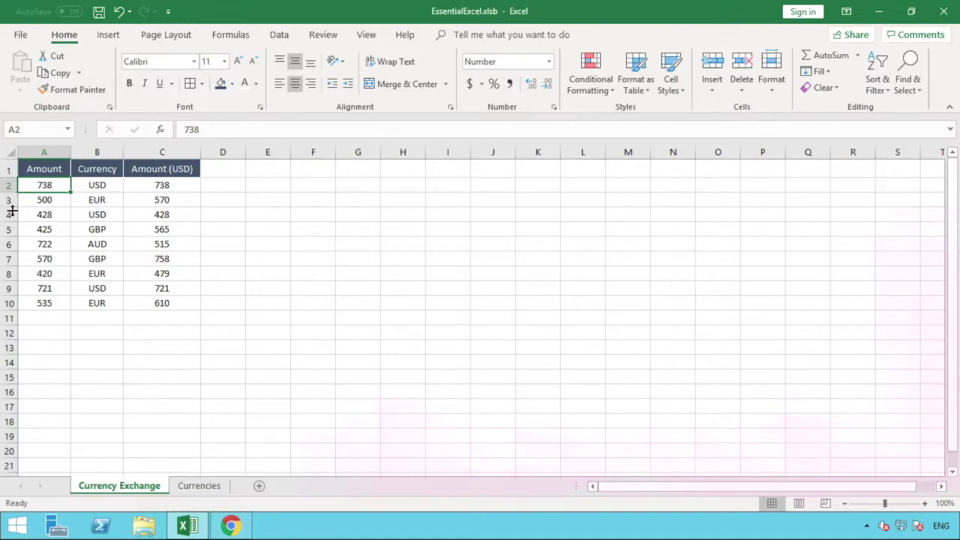
{"action": "left_click", "coordinate": [112, 187]}
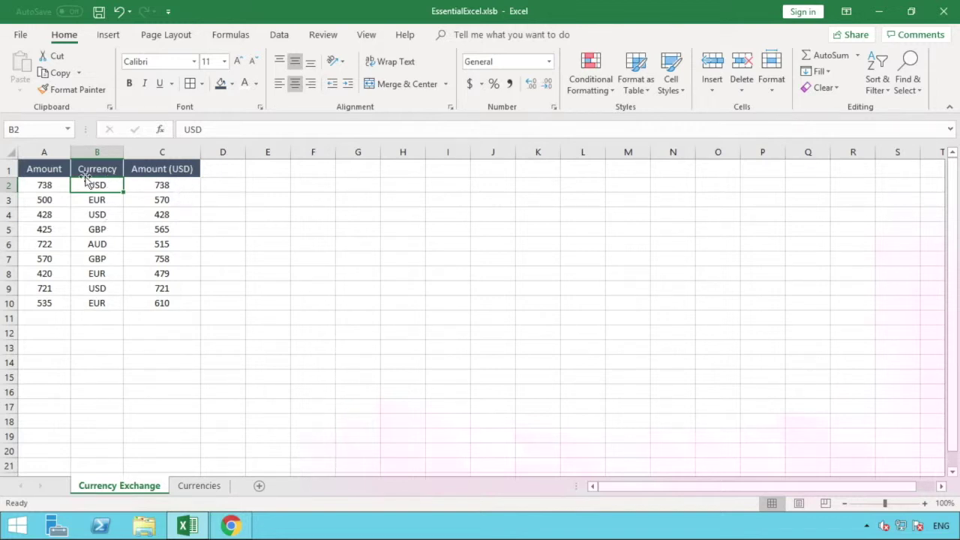
{"action": "left_click", "coordinate": [179, 184]}
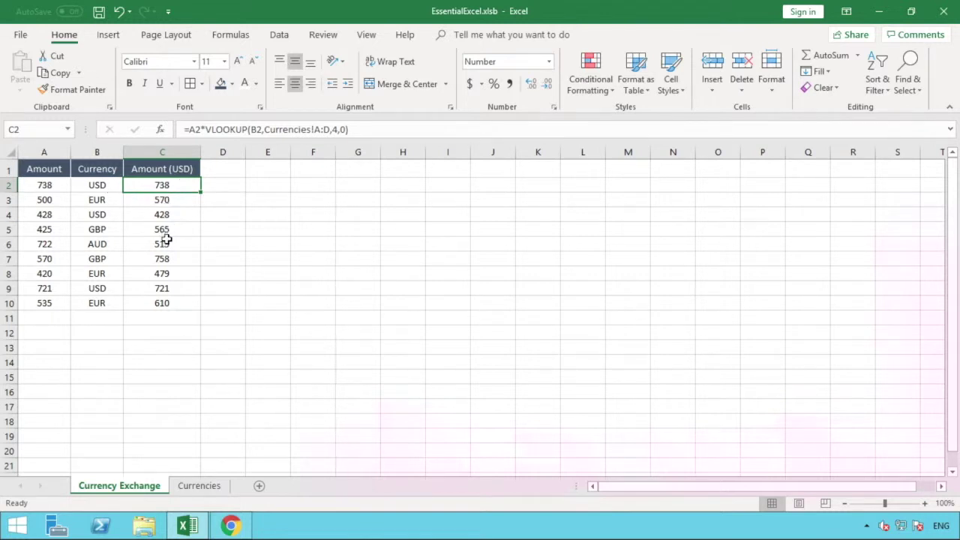
{"action": "left_click", "coordinate": [165, 278]}
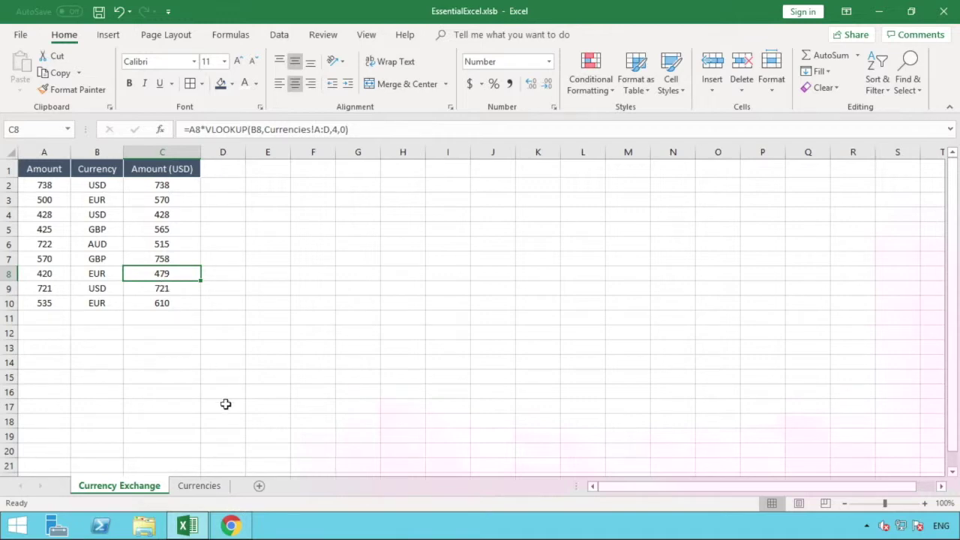
{"action": "left_click", "coordinate": [208, 486]}
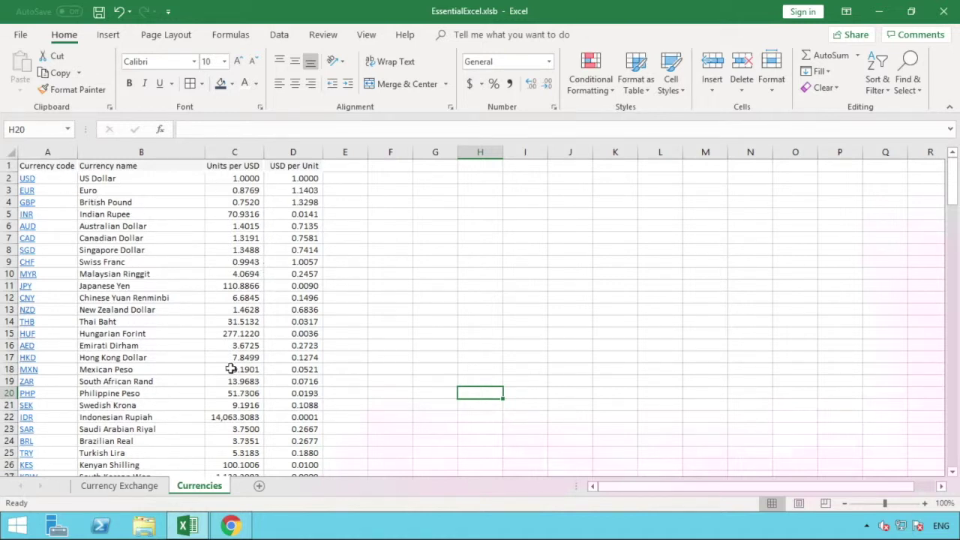
{"action": "left_click", "coordinate": [141, 487]}
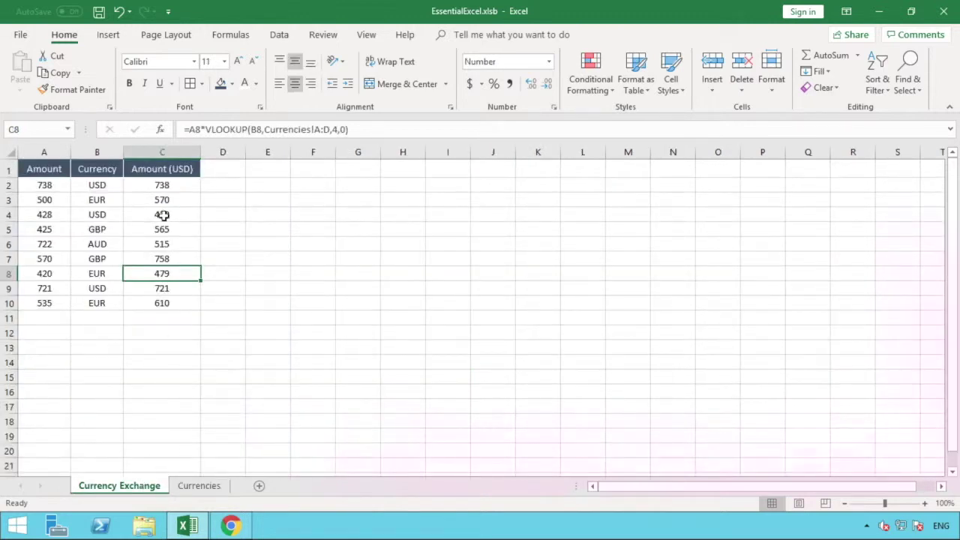